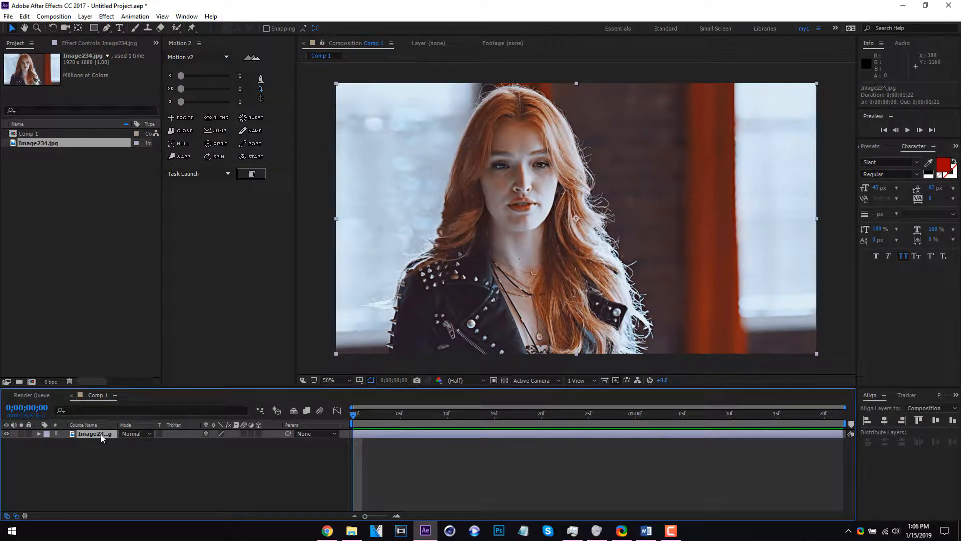
Scale the image layer up to 118% and set its position to 1125, 540
click(117, 452)
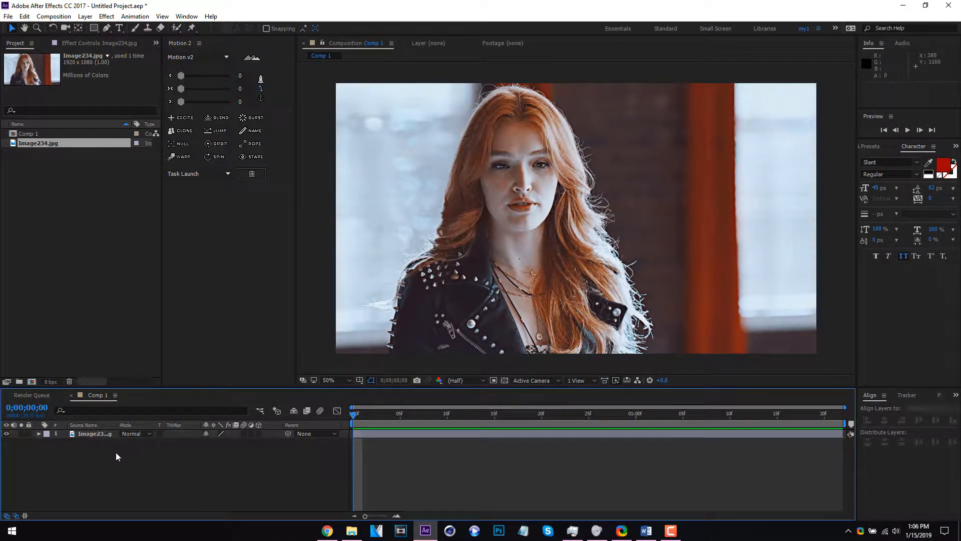
click(95, 433)
click(113, 453)
click(104, 434)
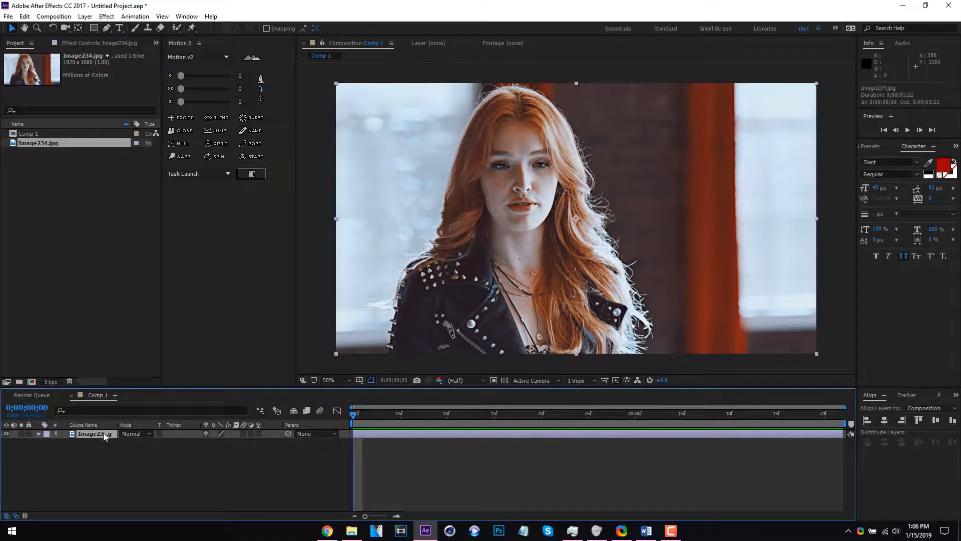
key(s)
drag(219, 442, 285, 442)
key(p)
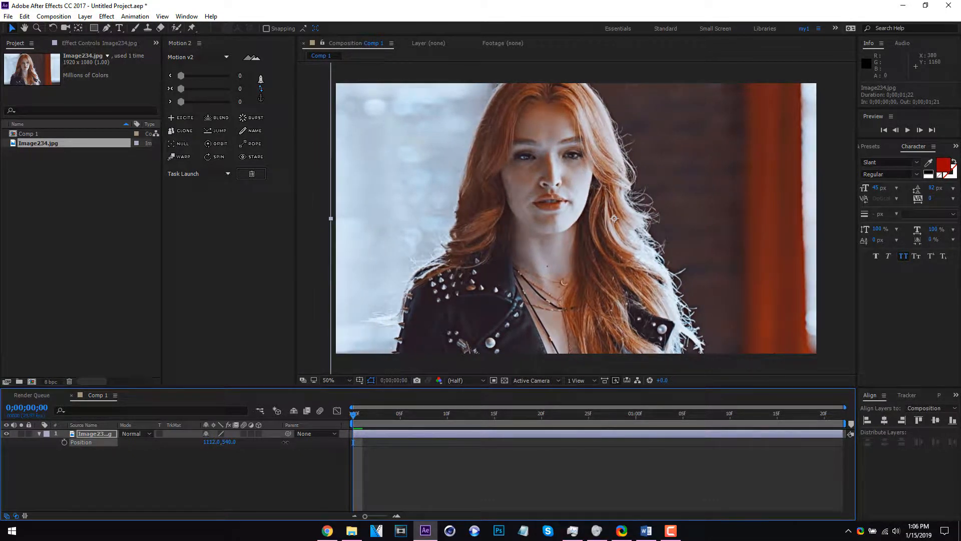
drag(286, 442, 290, 441)
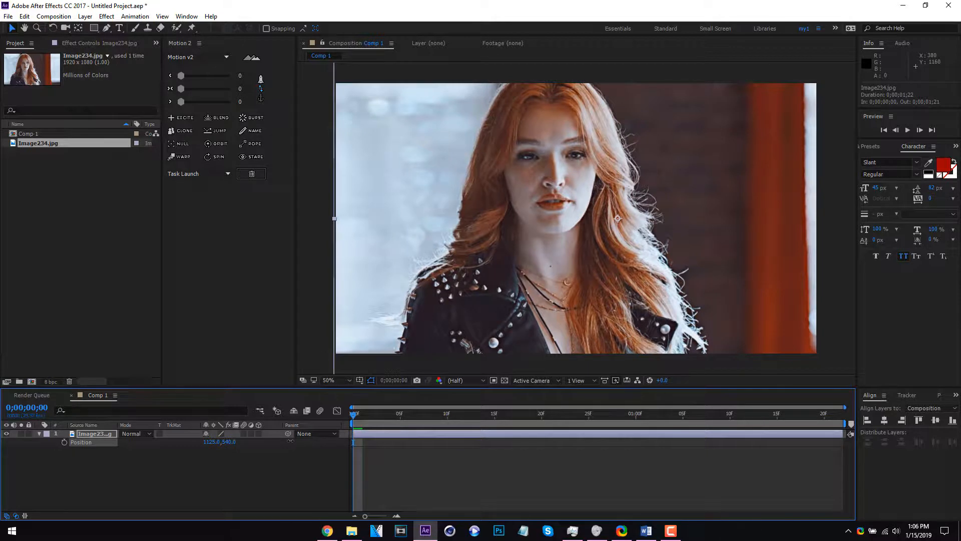
click(40, 433)
click(98, 455)
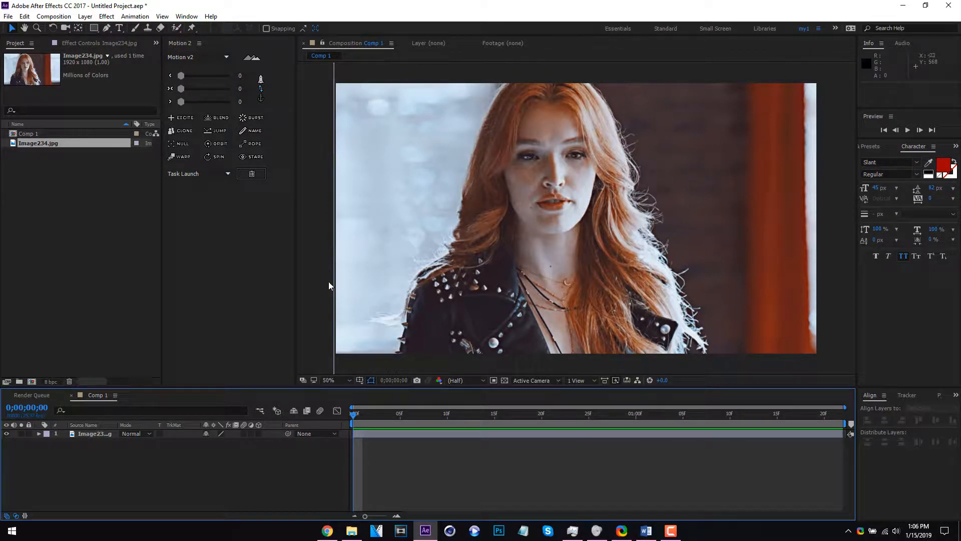
right_click(253, 463)
mouse_move(293, 378)
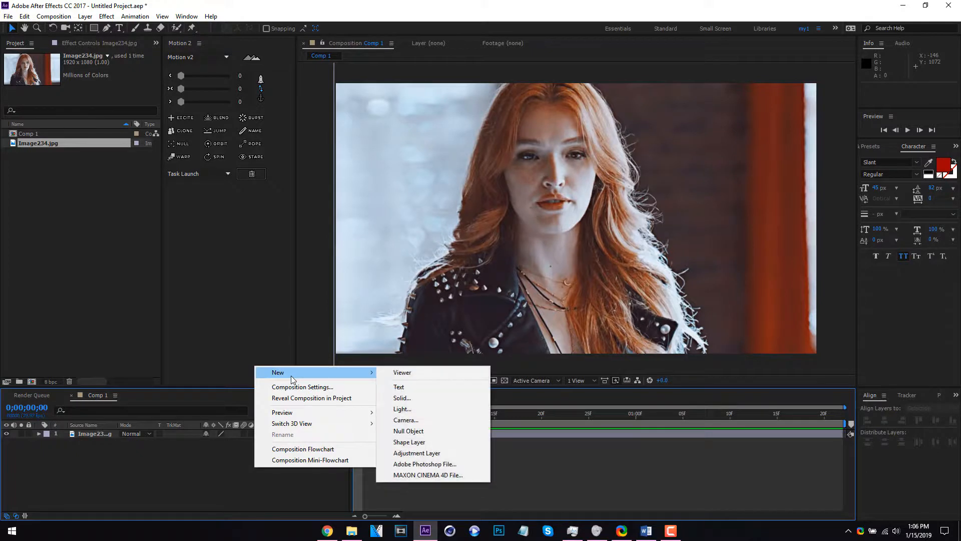
click(196, 448)
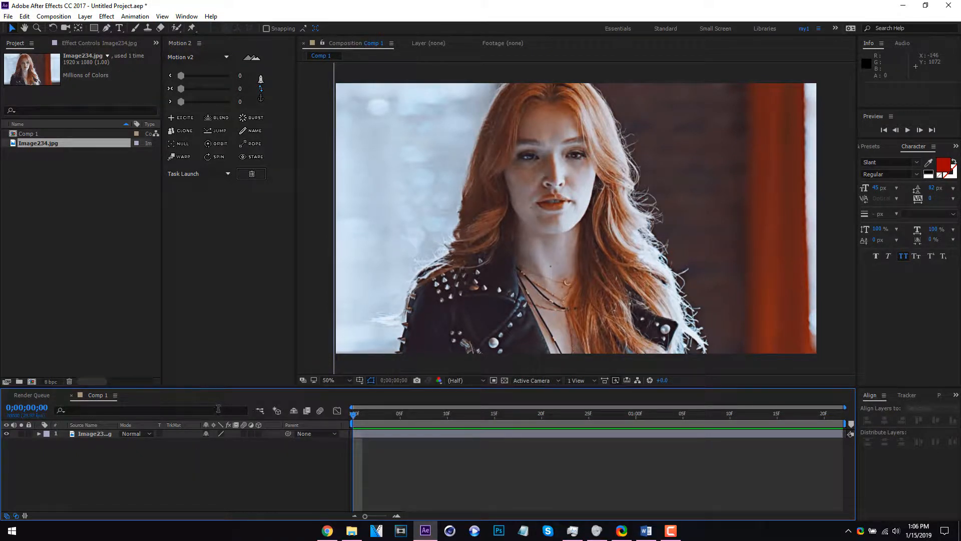
Duplicate the image layer and apply the Black & White color correction effect to the upper copy
click(104, 436)
click(119, 453)
click(105, 433)
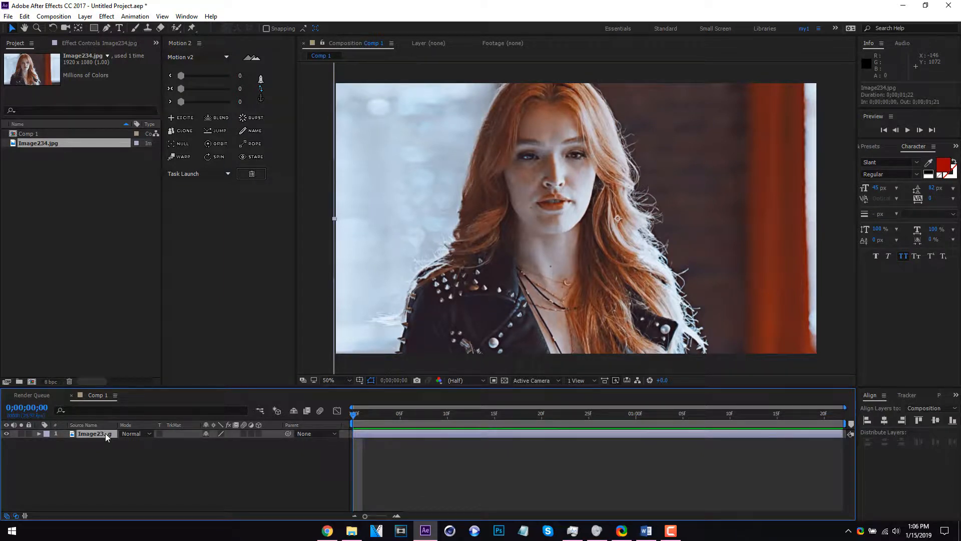
key(ctrl+d)
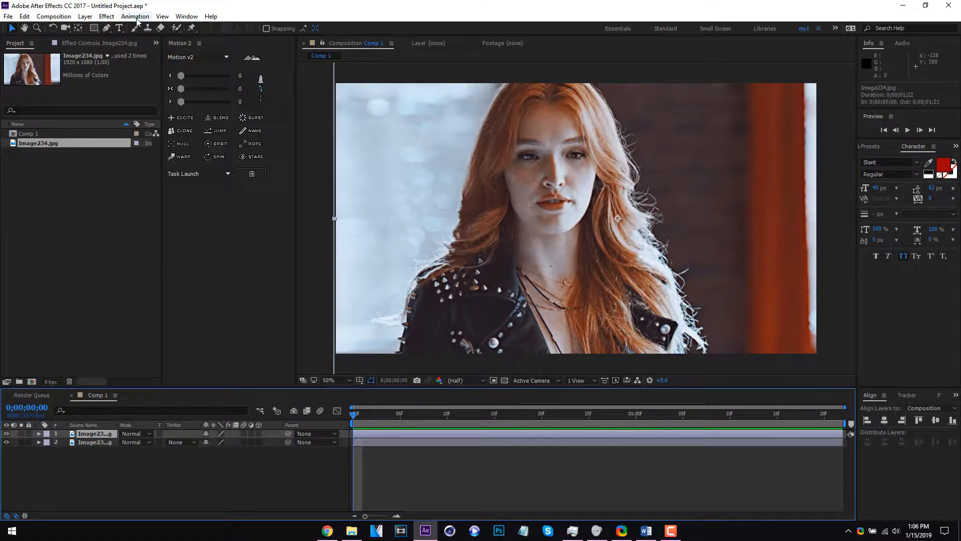
click(106, 16)
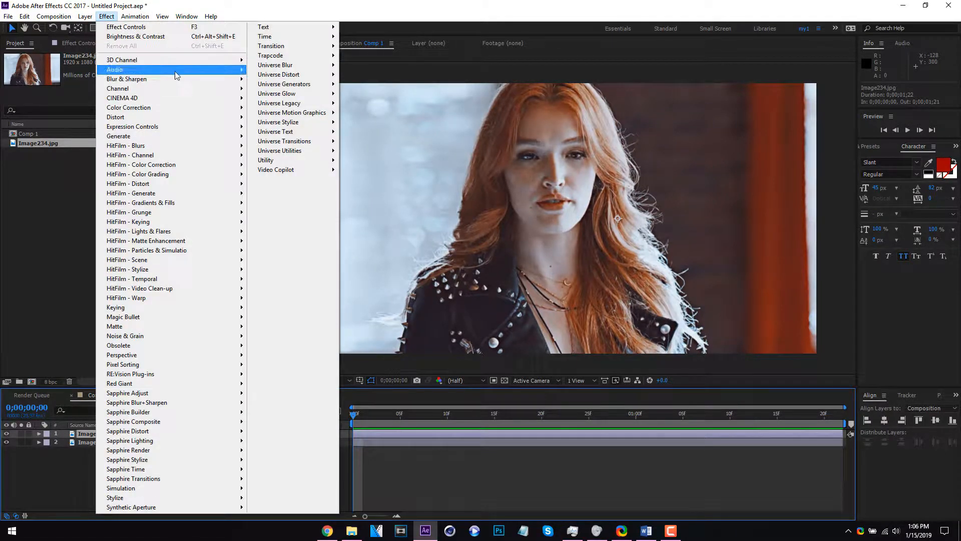
mouse_move(199, 108)
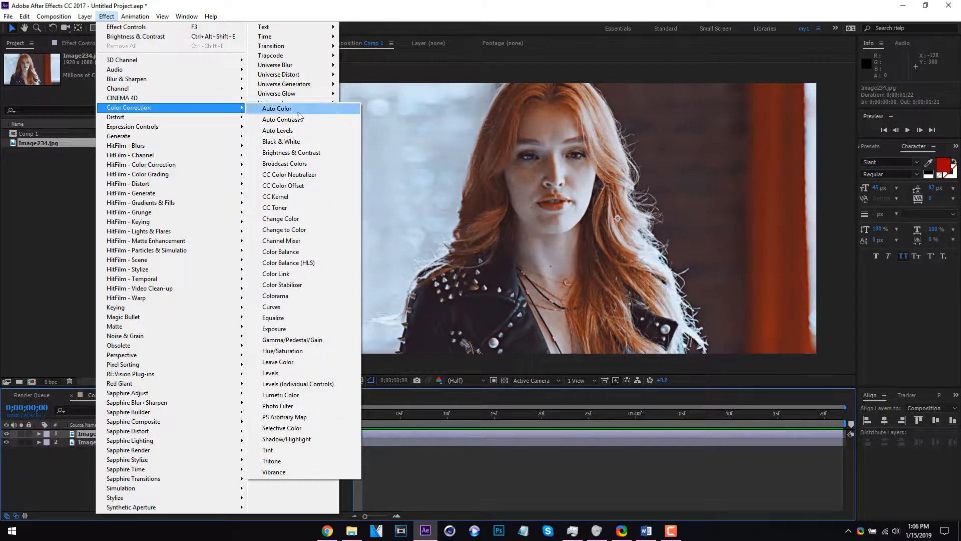
click(309, 142)
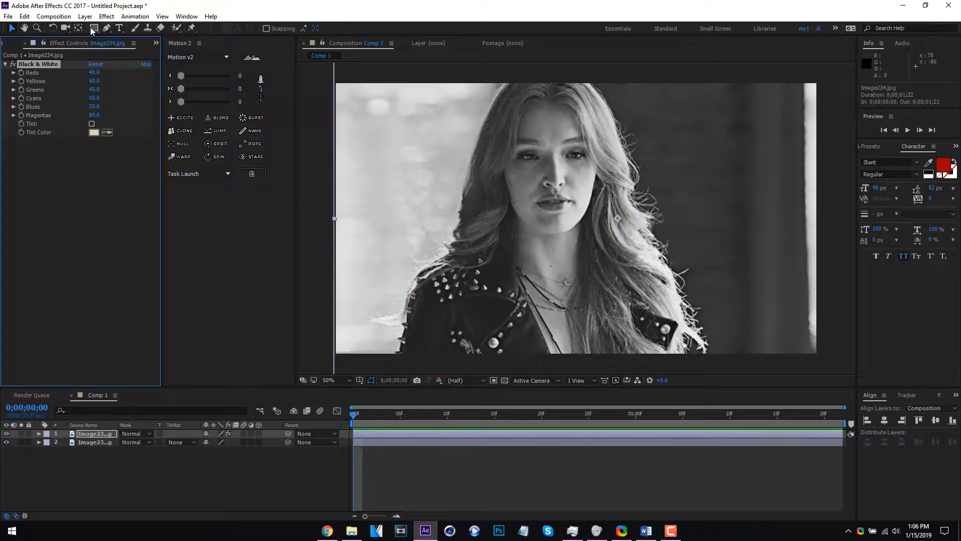
Draw a downward-pointing triangular mask around the woman's face on the black-and-white copy with the Pen tool
click(106, 29)
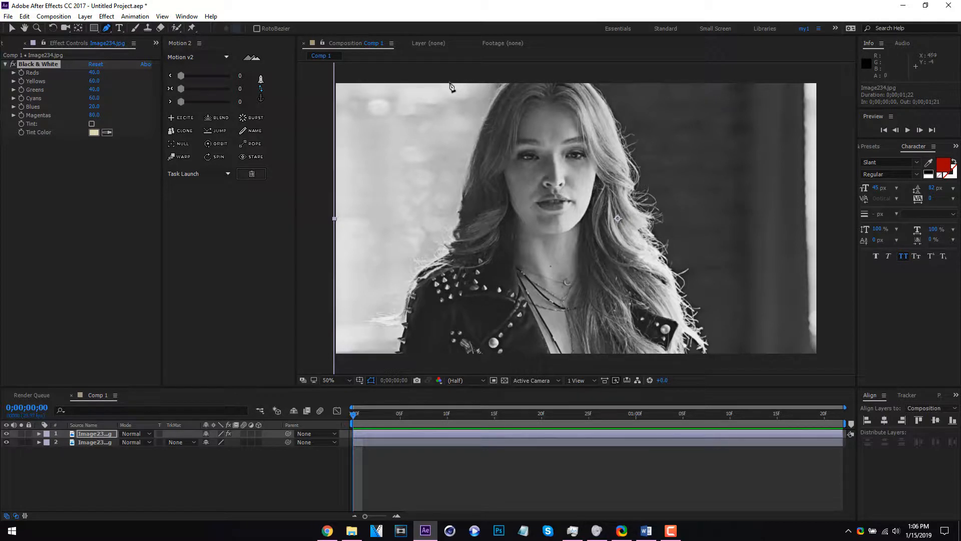
click(448, 82)
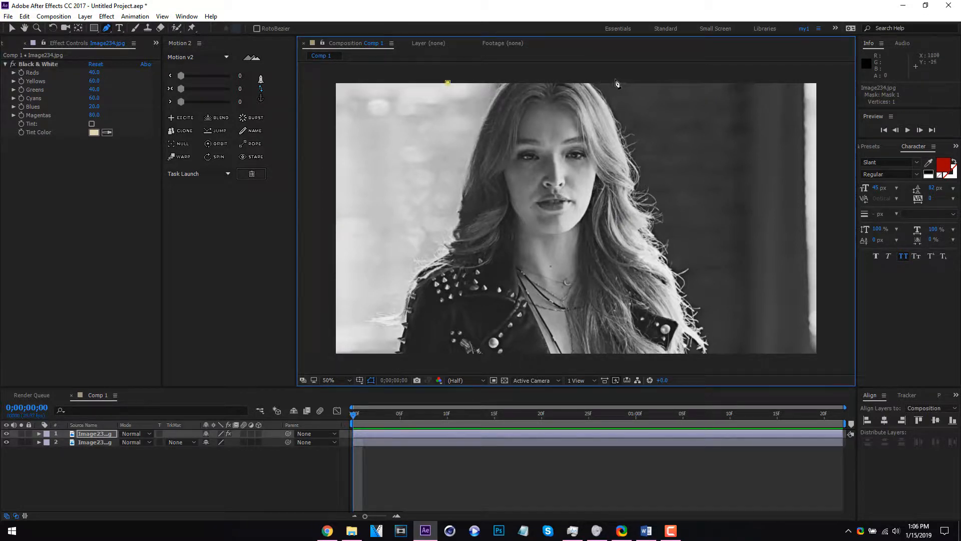
click(684, 83)
click(549, 217)
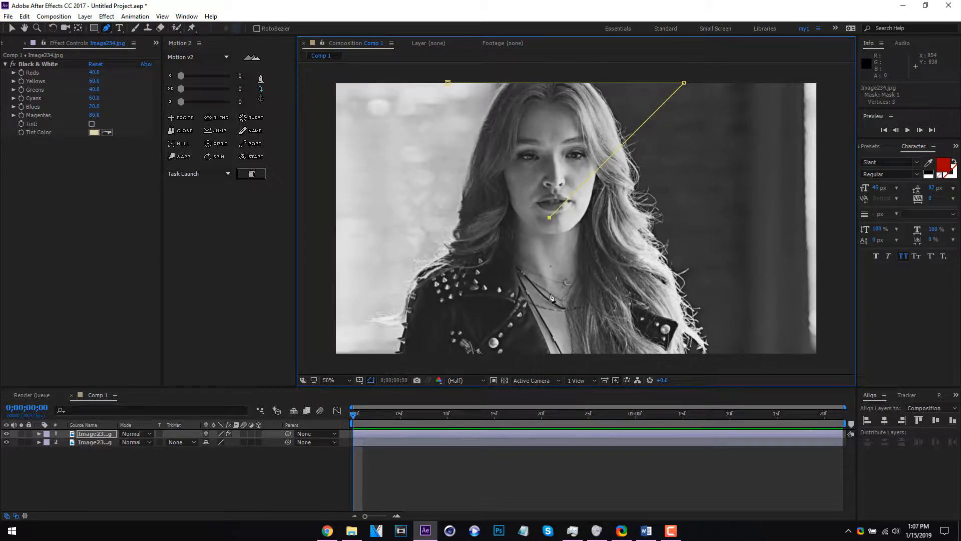
key(ctrl+z)
click(556, 286)
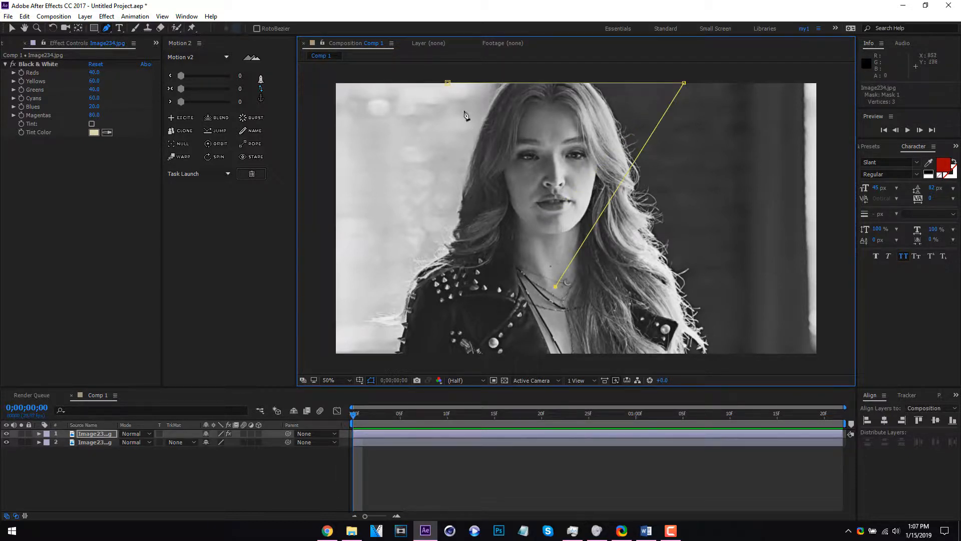
click(447, 83)
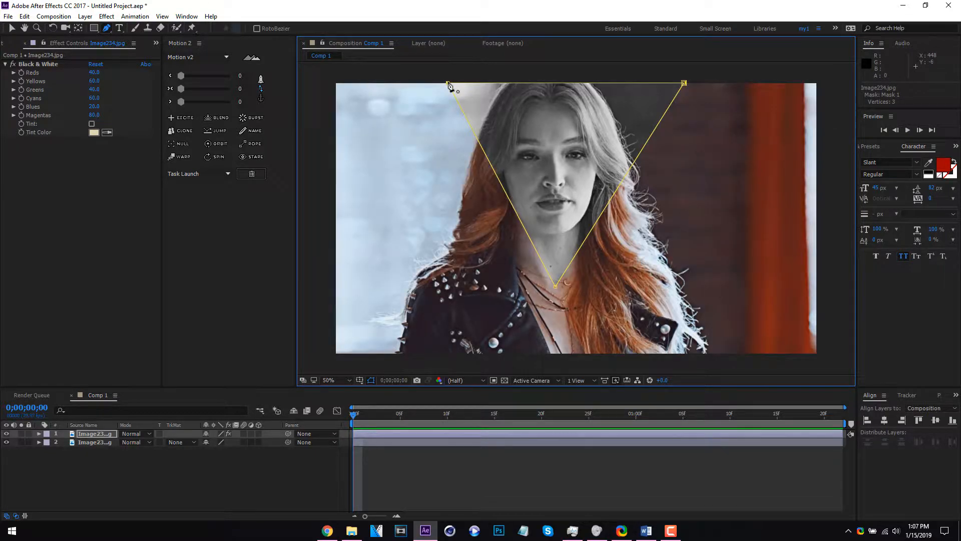
Move the masked black-and-white triangle horizontally to the image's left edge and scale it down to 57%
click(100, 435)
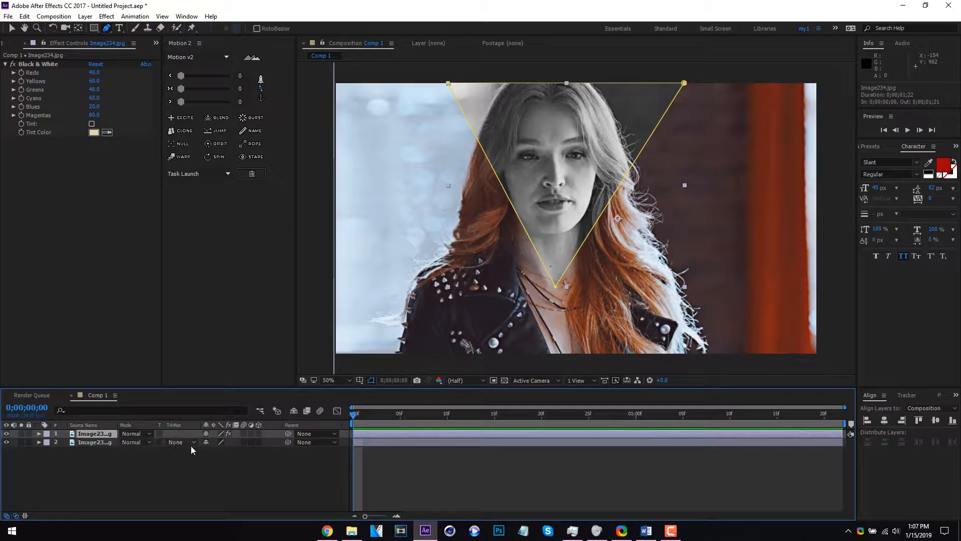
key(p)
drag(220, 445, 168, 452)
key(s)
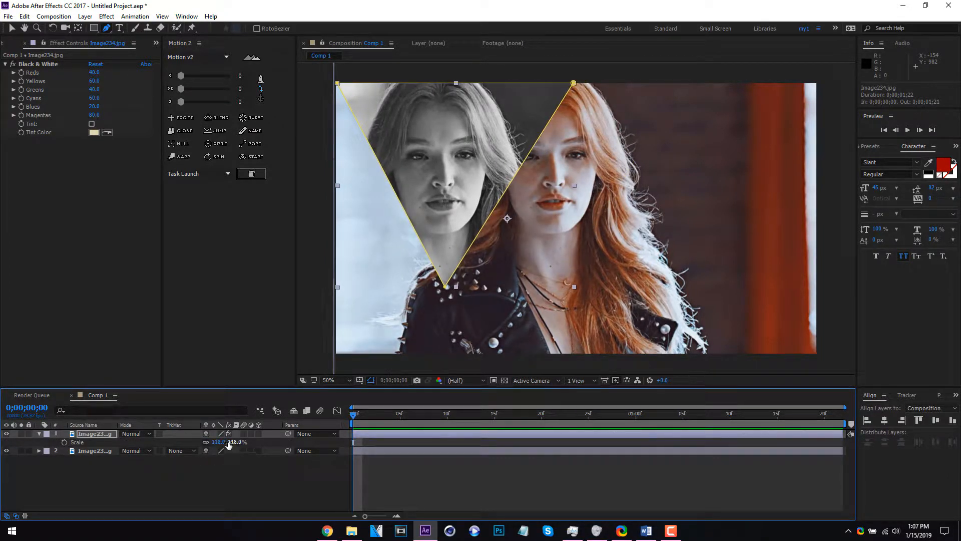
drag(216, 442, 208, 442)
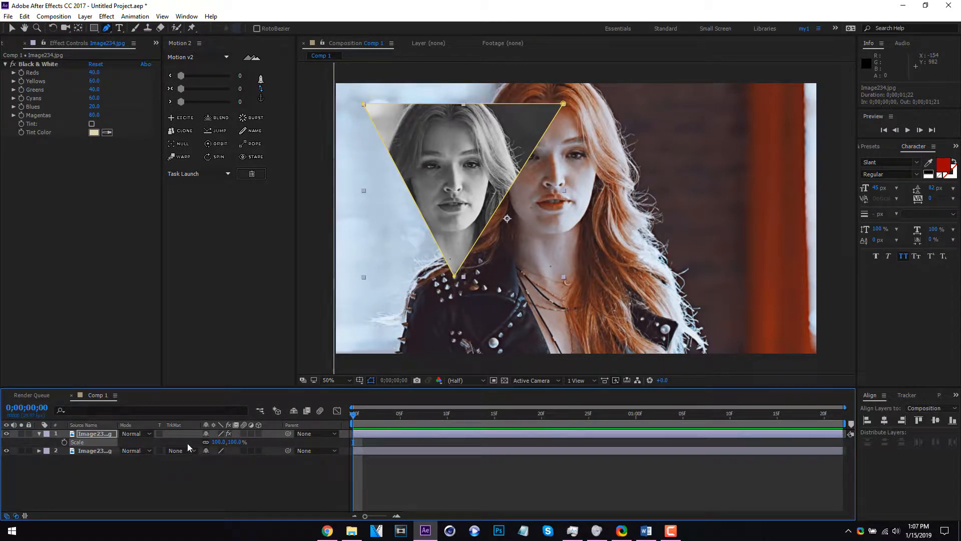
drag(216, 442, 196, 442)
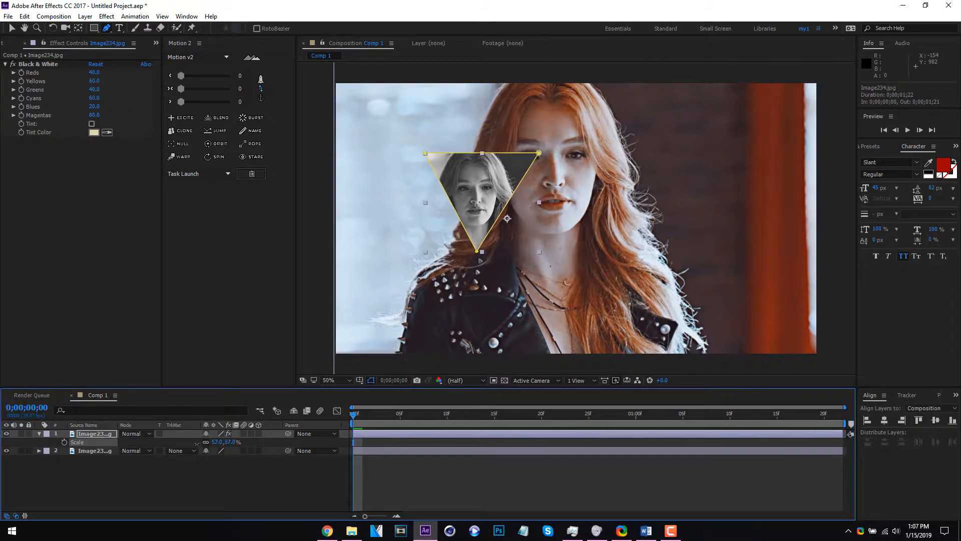
Set the triangle layer's position to 473, 263, placing it against the upper edge of the frame
key(p)
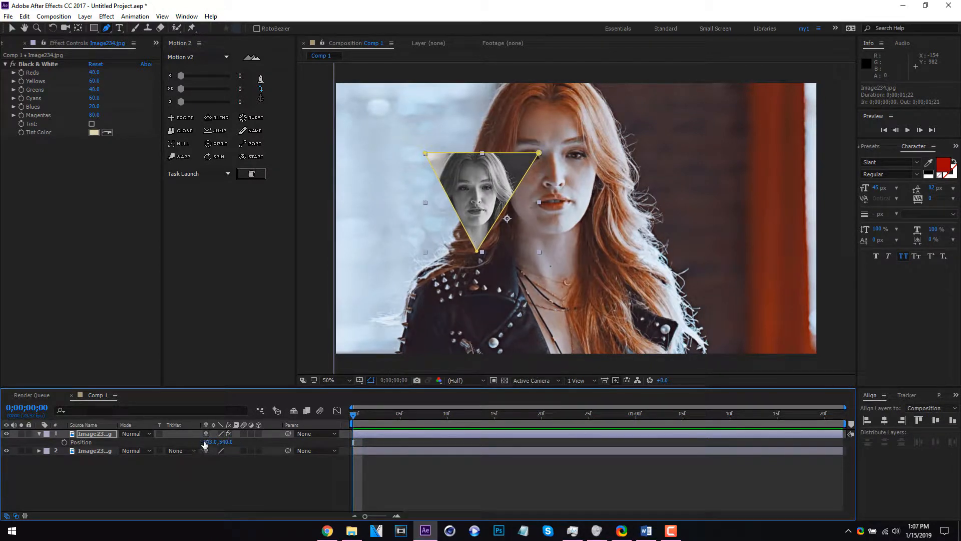
drag(209, 442, 95, 443)
drag(226, 442, 121, 410)
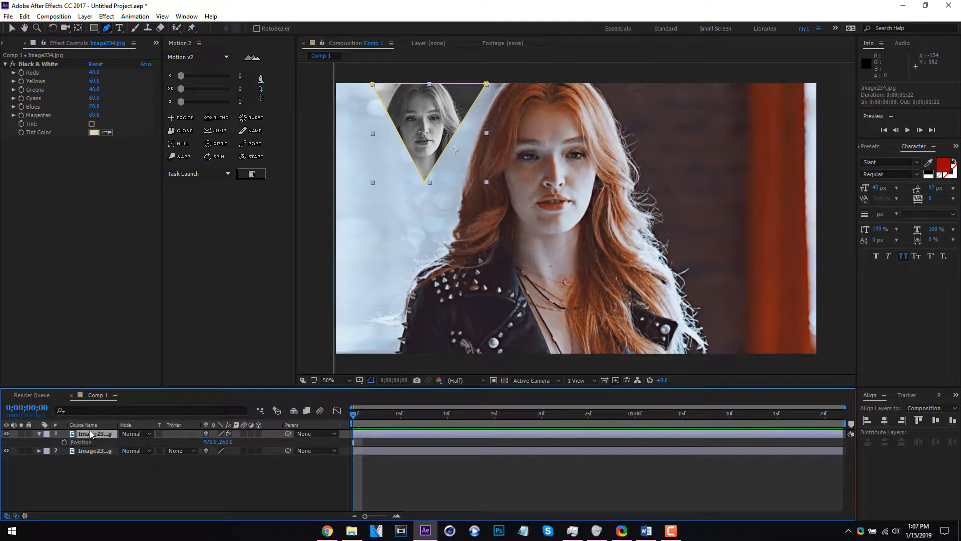
Duplicate the triangle layer and delete the mask from the new copy
key(ctrl+d)
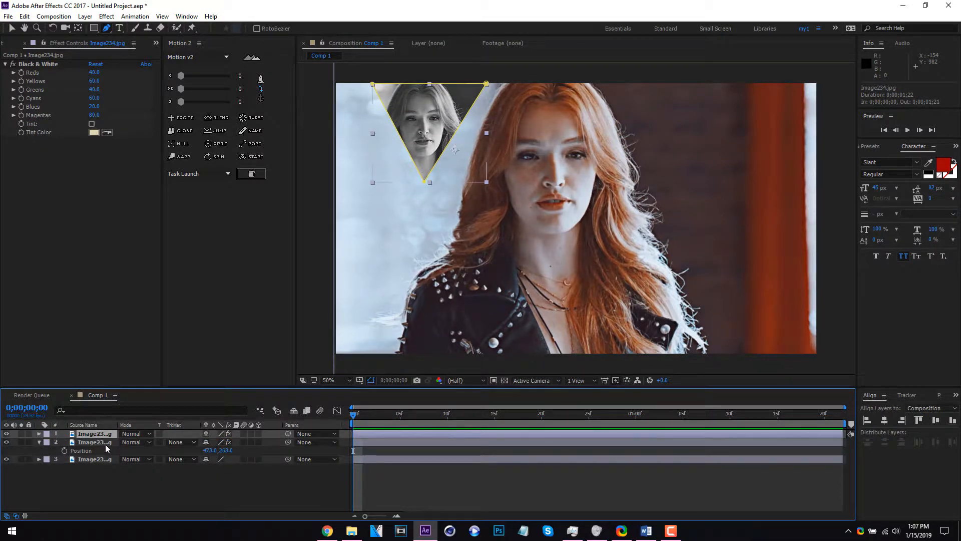
key(m)
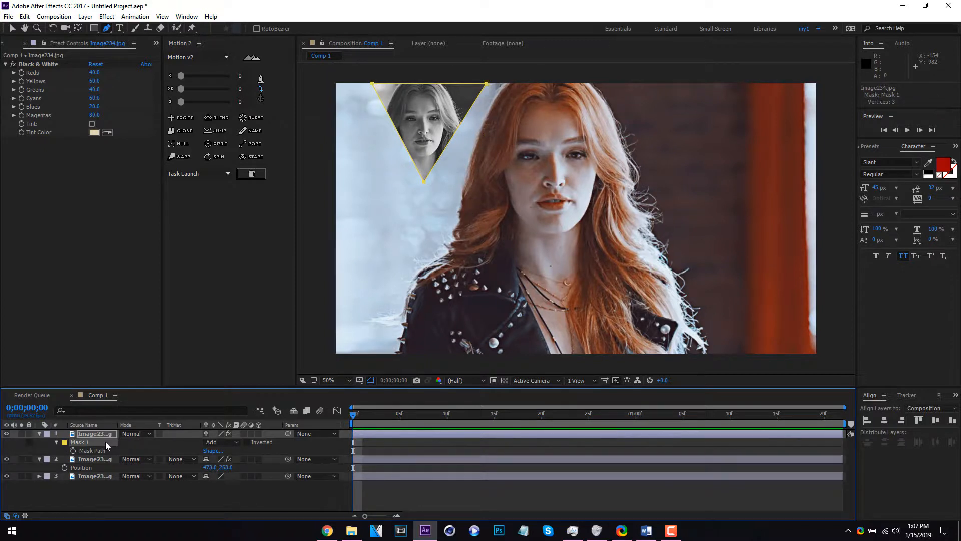
key(Delete)
Draw an upward-pointing triangular mask around the woman on the new copy with the Pen tool
click(107, 29)
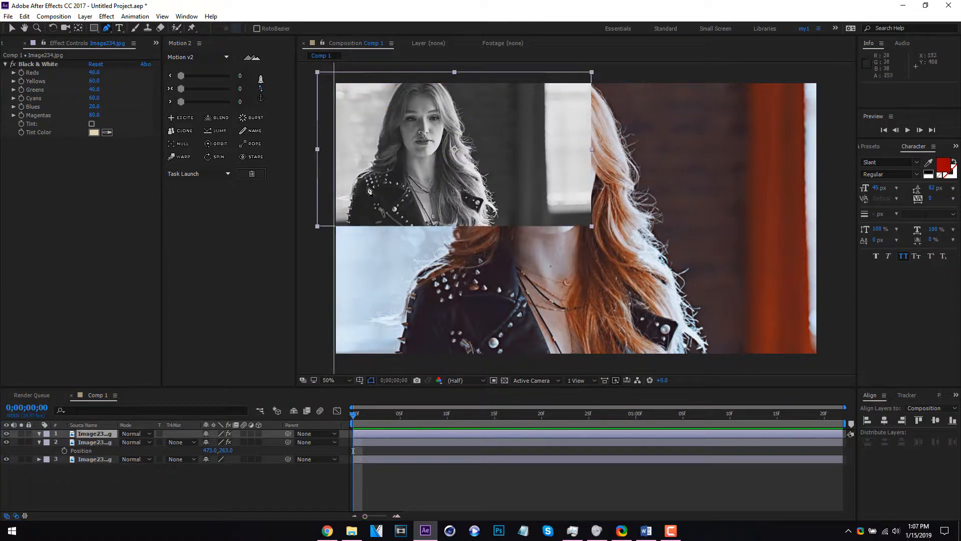
click(324, 224)
click(534, 226)
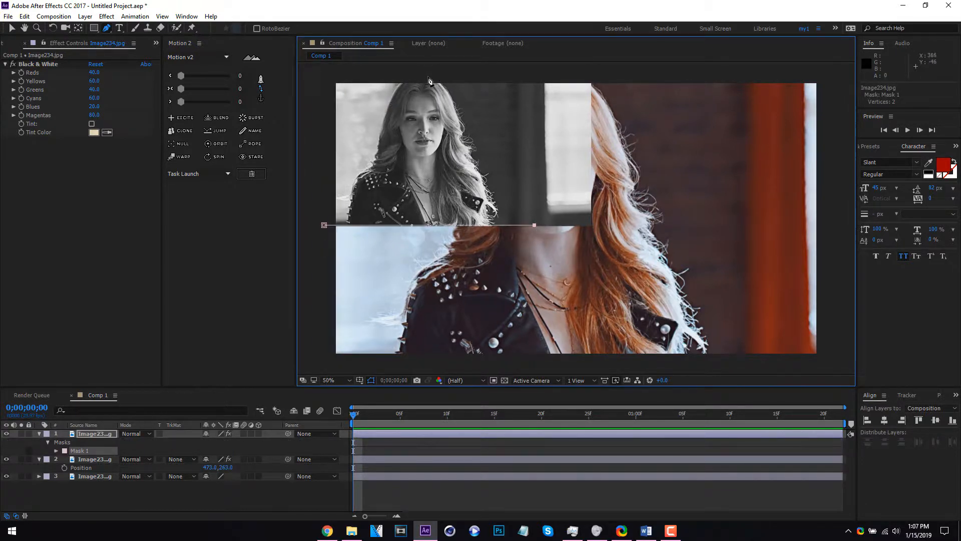
click(428, 77)
click(324, 225)
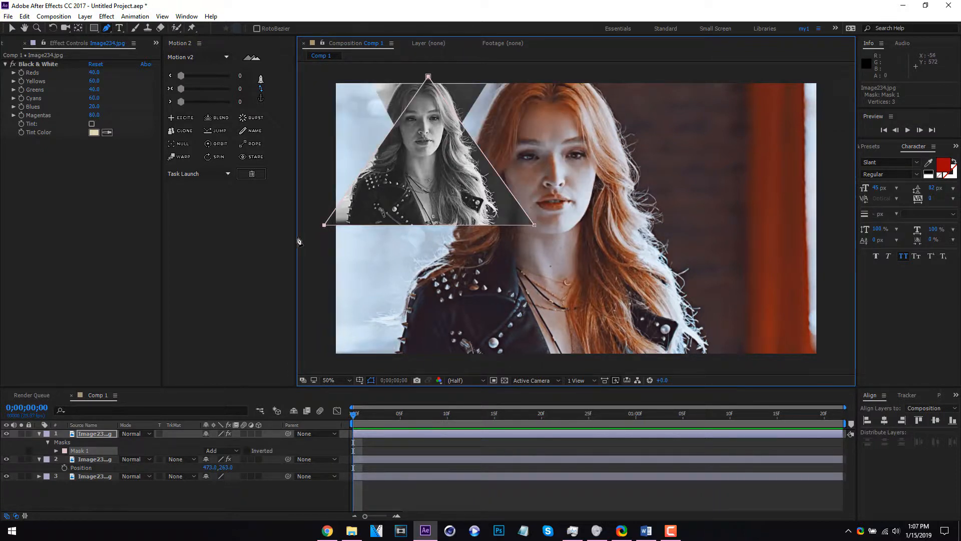
Narrow the upright triangular mask by moving both of its base corners inward
click(12, 28)
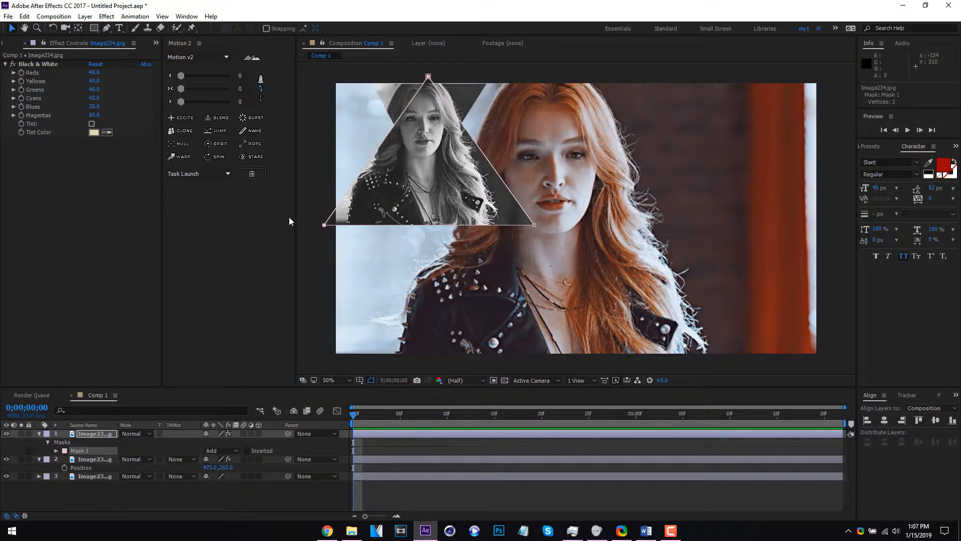
drag(324, 225, 365, 224)
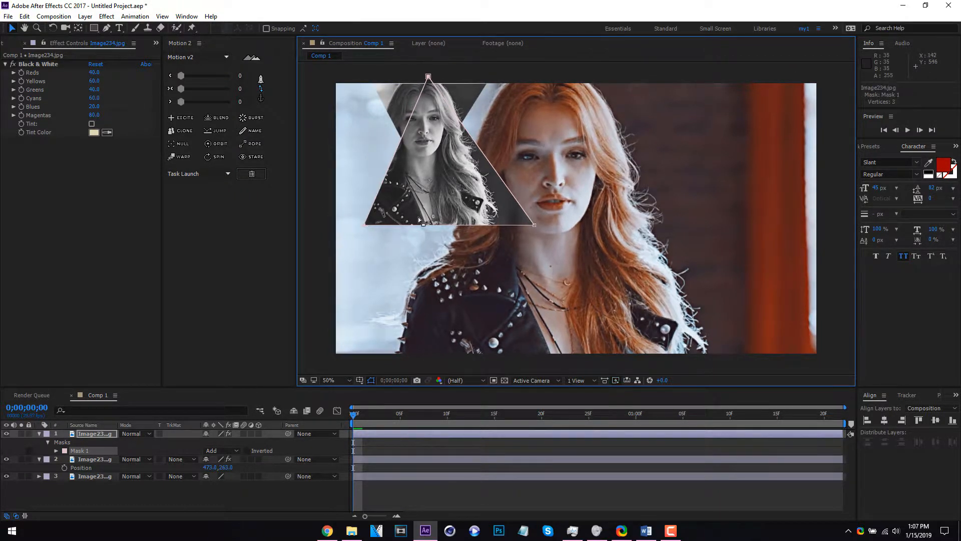
drag(534, 224, 492, 225)
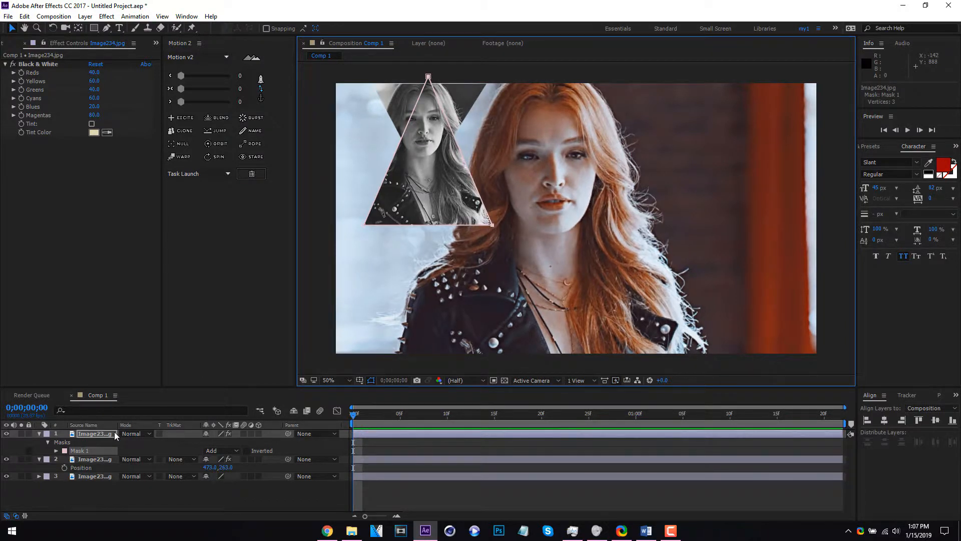
Move the upright triangle layer straight down below the inverted triangle and scale it up to 71%
click(109, 434)
key(p)
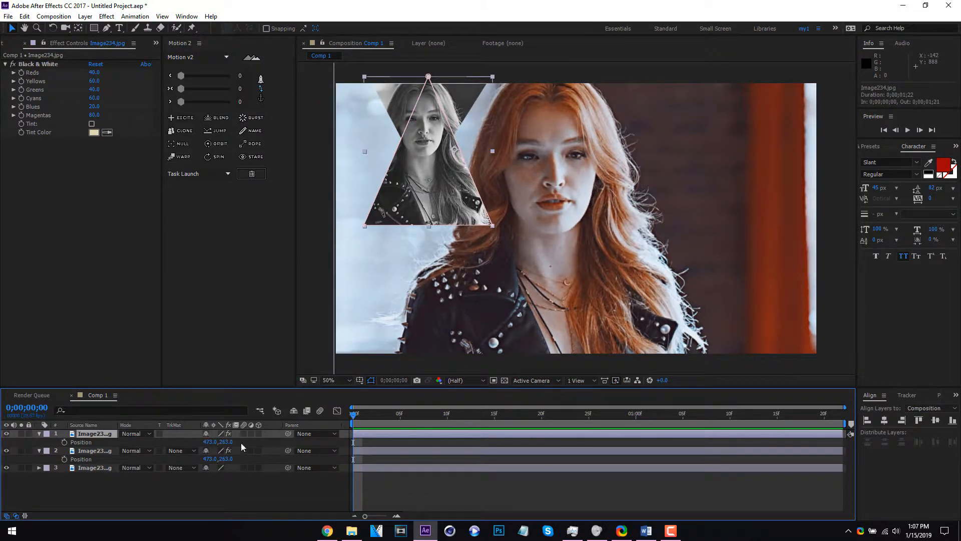
click(228, 436)
drag(228, 442, 311, 390)
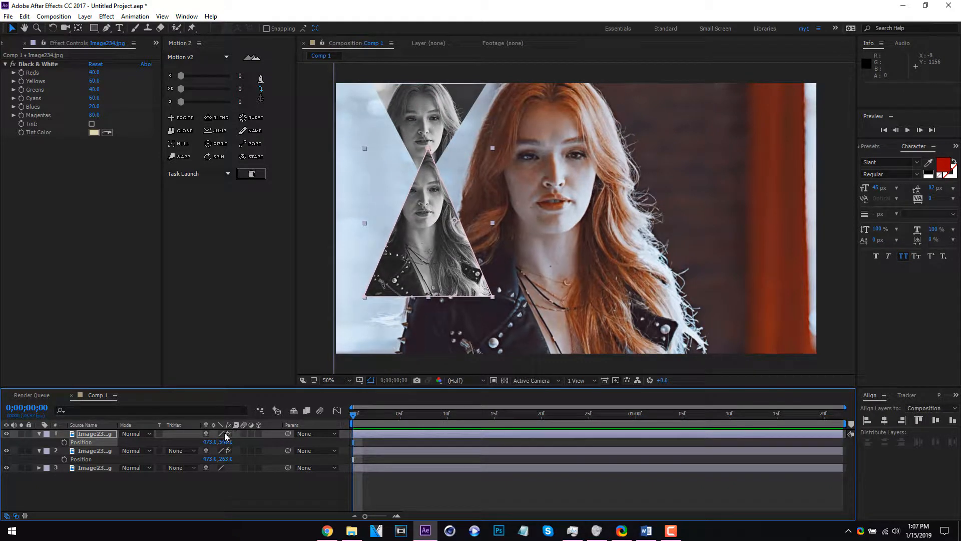
key(s)
drag(217, 441, 248, 436)
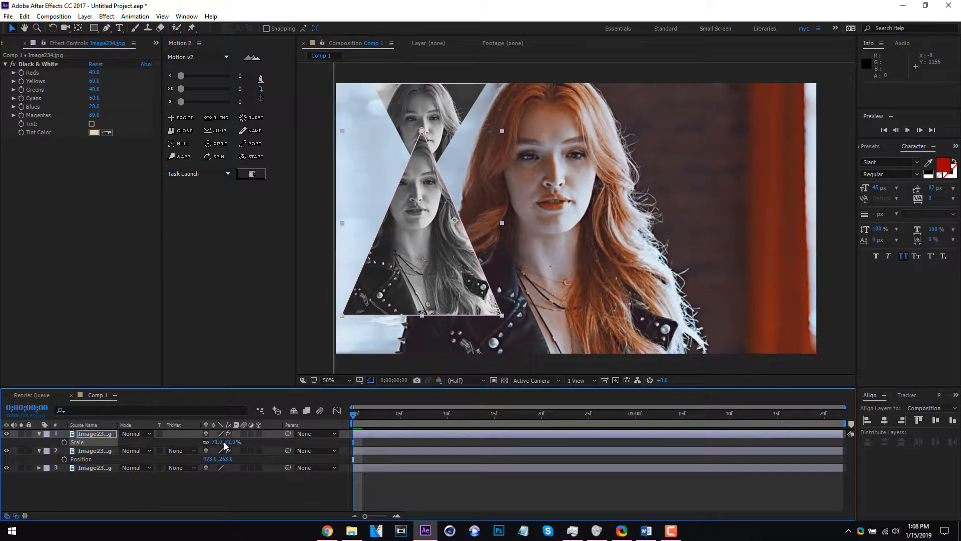
Set the upright triangle's anchor point to its apex and move the layer across the portrait to position 1485.5, 817
click(260, 98)
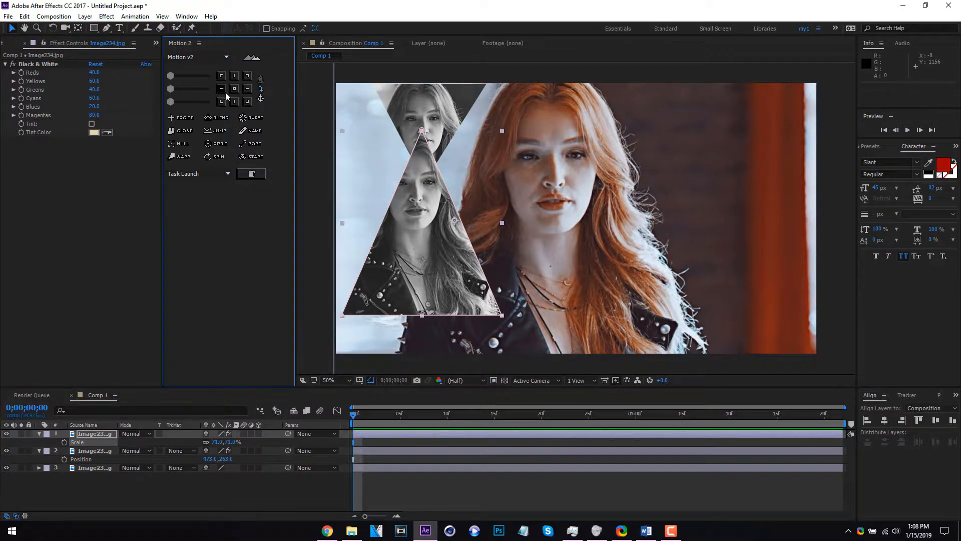
click(95, 433)
key(p)
drag(210, 441, 781, 442)
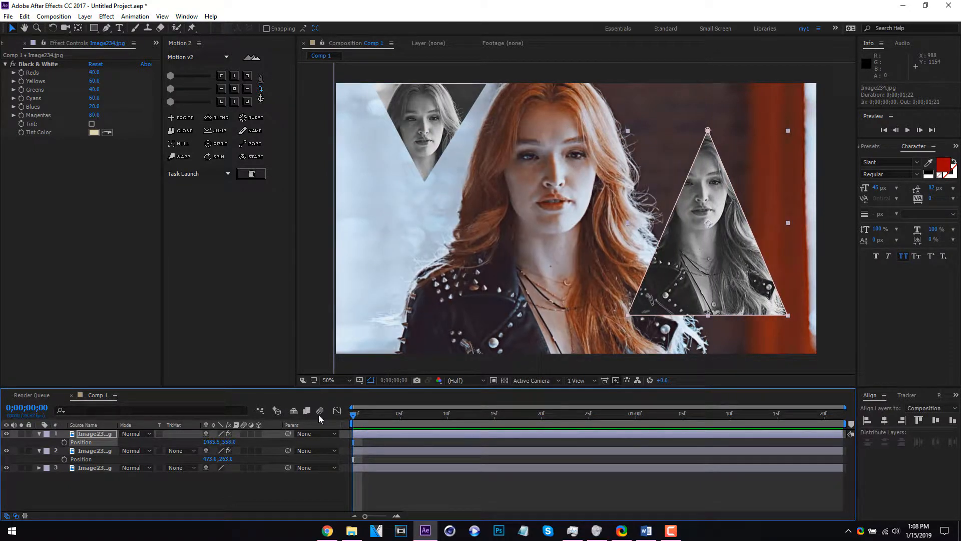
drag(237, 442, 315, 441)
Scale down the upright triangle so its base meets the frame's lower edge, and shift it sideways to position 1586.5, 817
key(s)
drag(218, 442, 279, 451)
key(p)
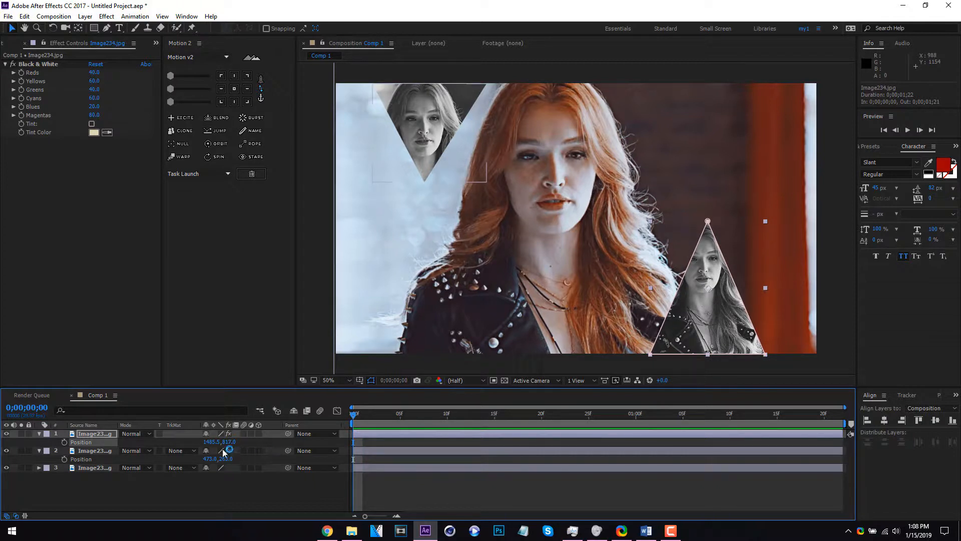
drag(214, 443, 270, 445)
click(257, 502)
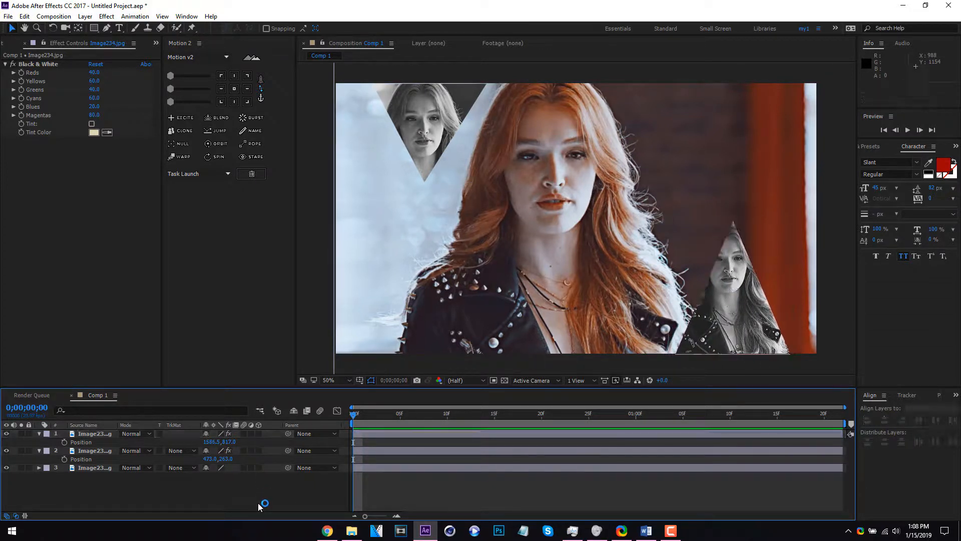
Add a 1920 x 1080 Medium Gray-Royal Blue solid above the images and lower its opacity to about 21%
right_click(256, 501)
mouse_move(311, 408)
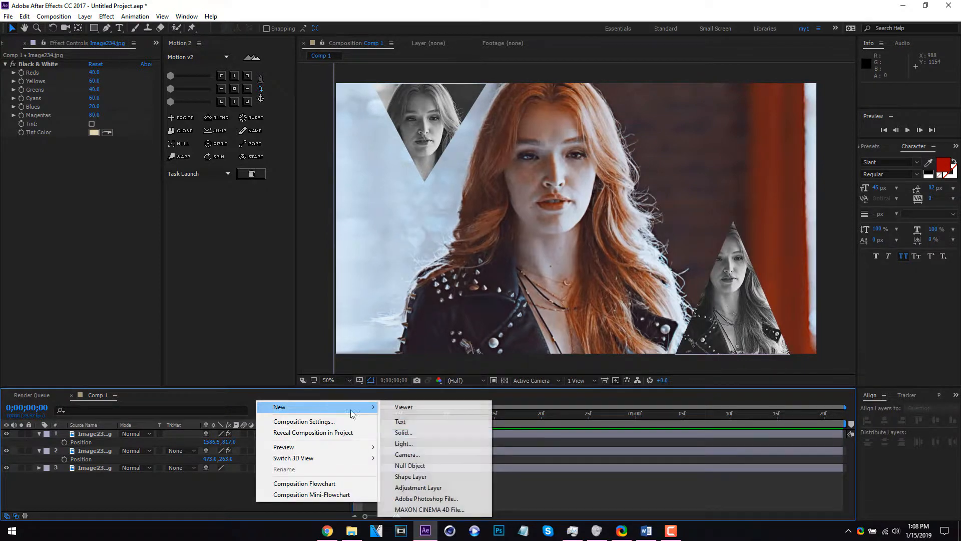
click(418, 431)
click(334, 395)
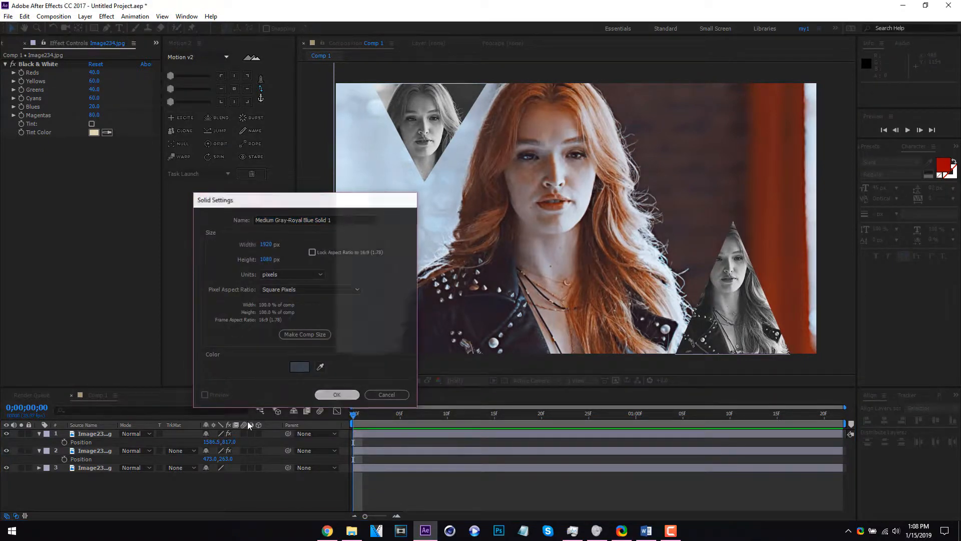
key(t)
drag(206, 442, 167, 442)
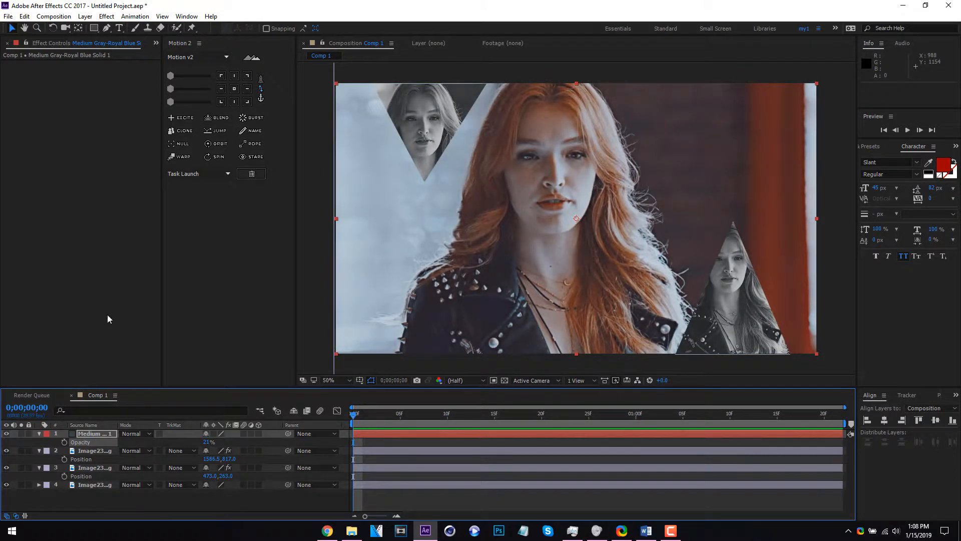
Draw an open two-point mask on the solid along the inverted triangle's left edge, extending past the frame's upper and lower borders
click(106, 28)
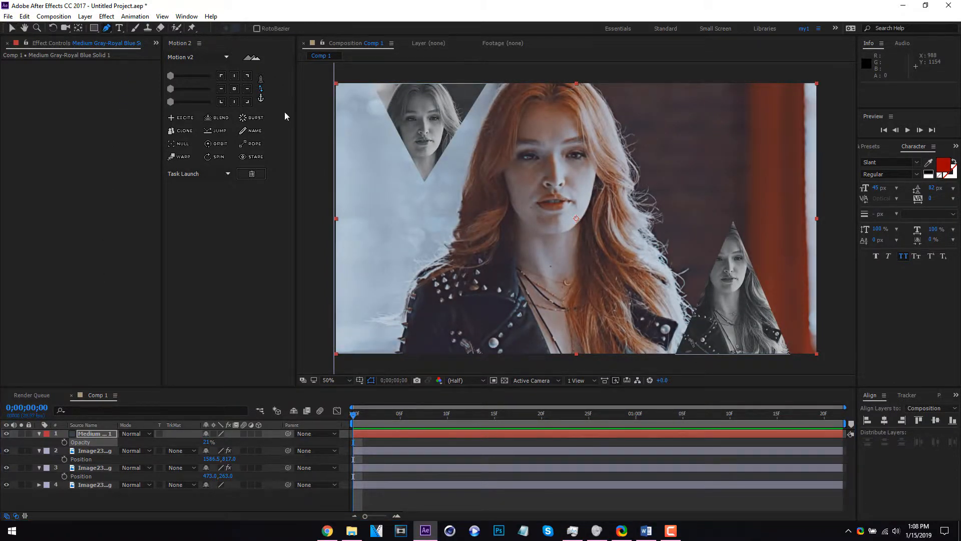
click(368, 78)
click(483, 360)
drag(484, 360, 516, 361)
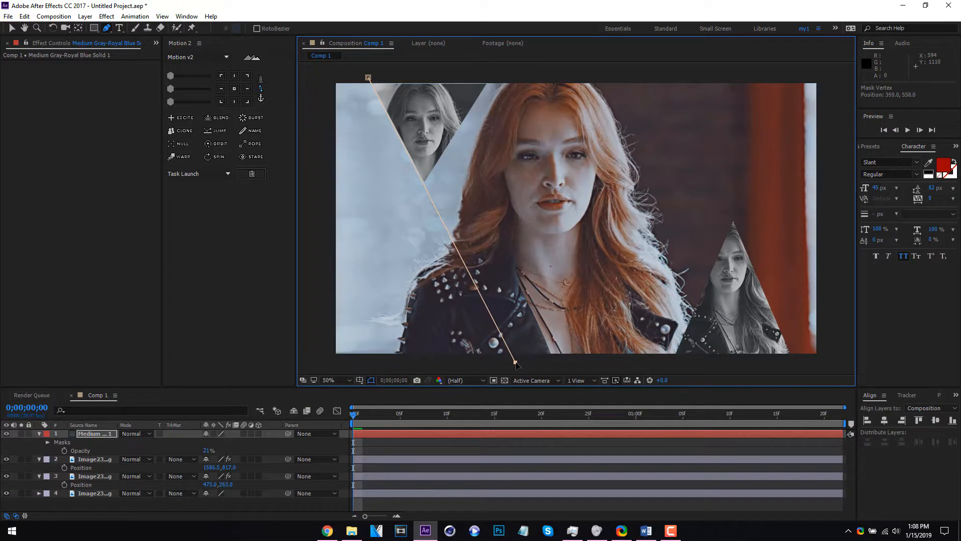
Draw a second open mask line along the inverted triangle's right edge, and adjust its lower endpoint so the lines cross at the triangle's tip
ctrl+click(400, 368)
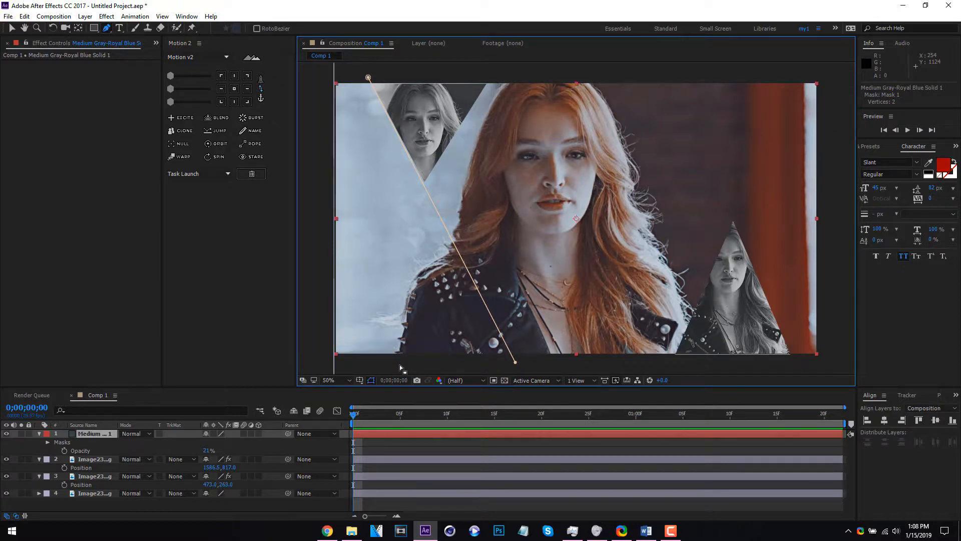
click(368, 368)
click(488, 79)
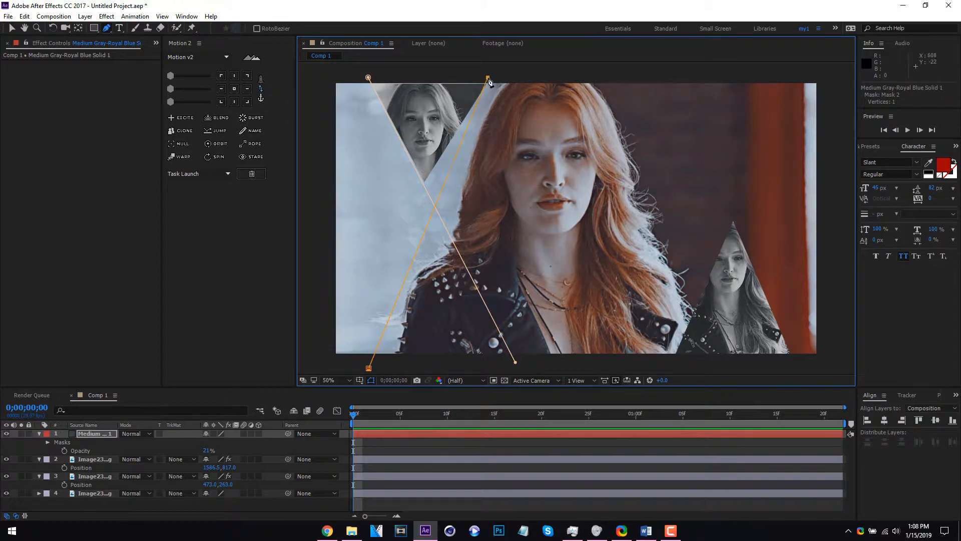
key(ctrl+z)
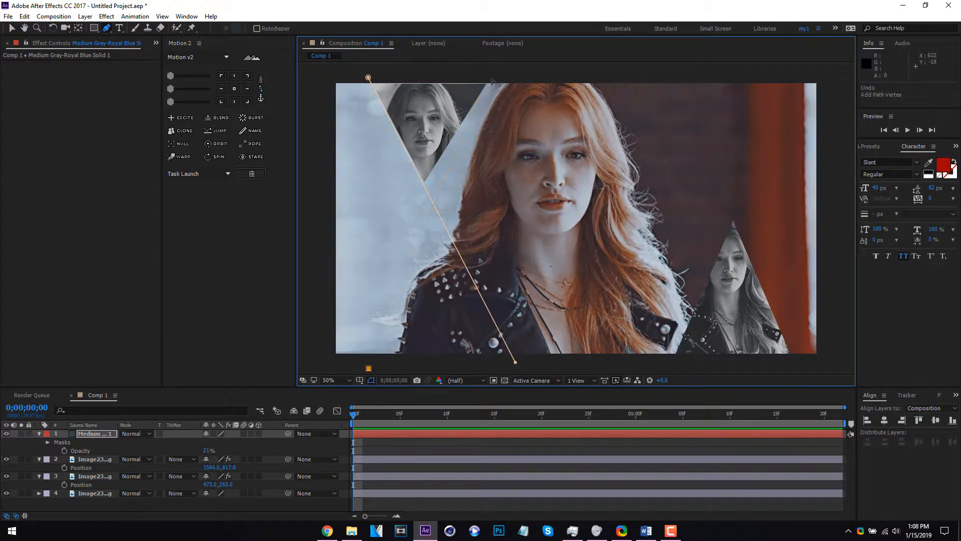
click(491, 78)
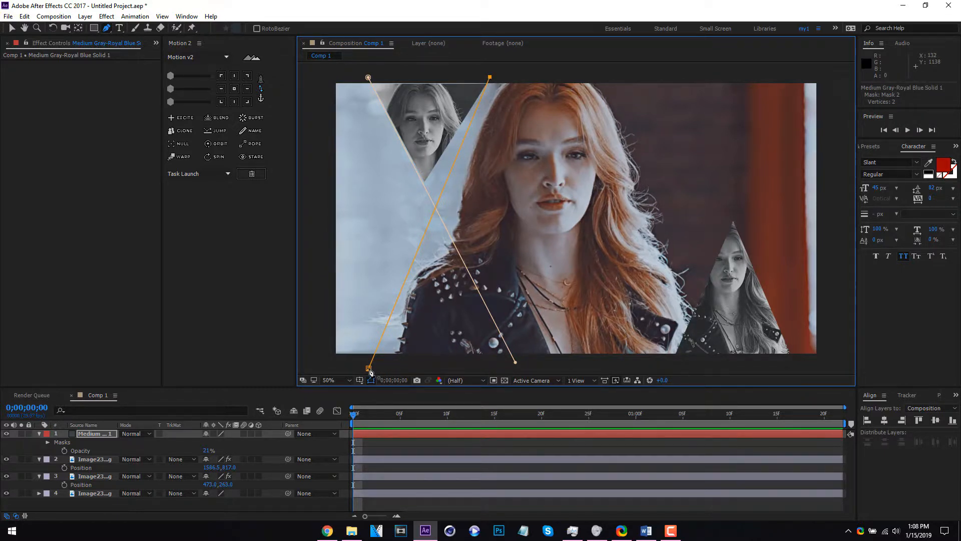
key(v)
drag(369, 368, 316, 365)
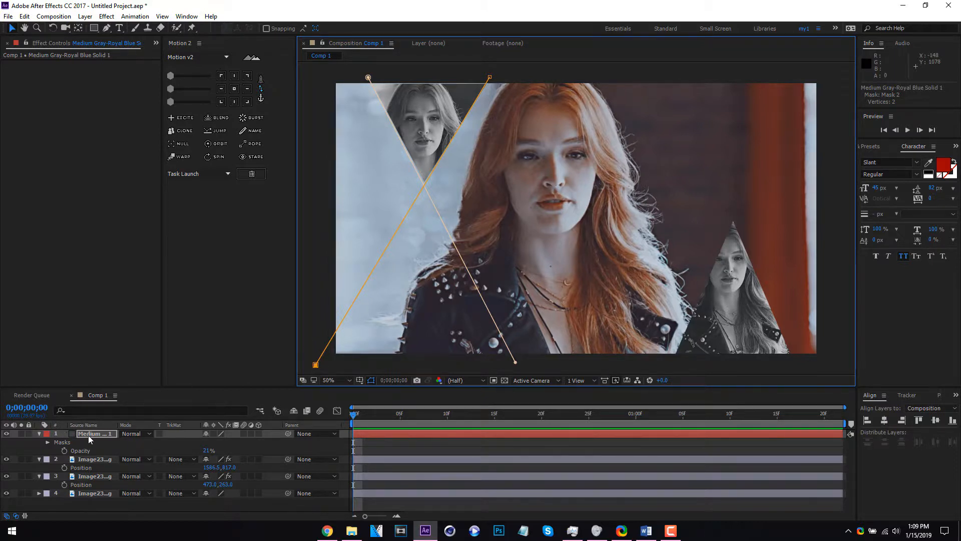
Draw a third open mask line along the upright triangle's left edge, running from below the frame to above it
click(107, 28)
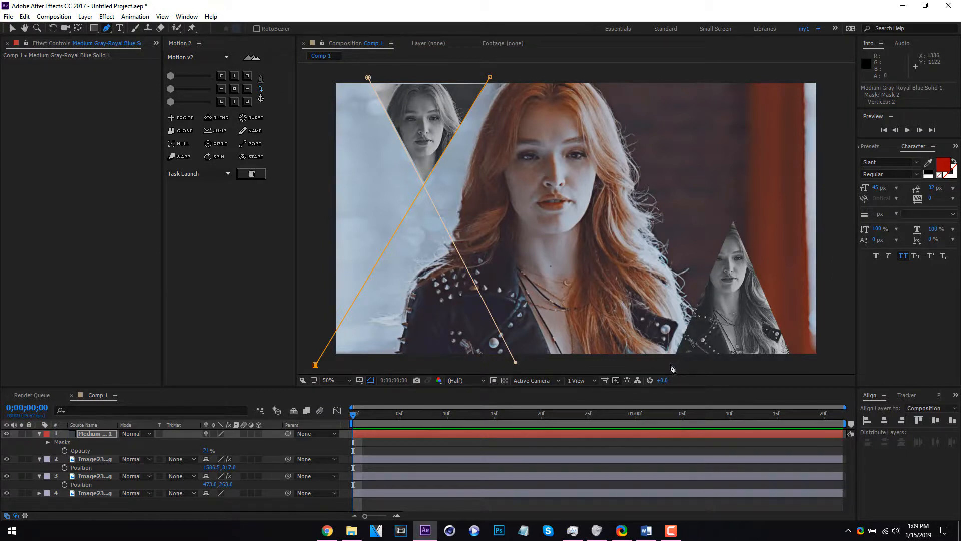
click(671, 365)
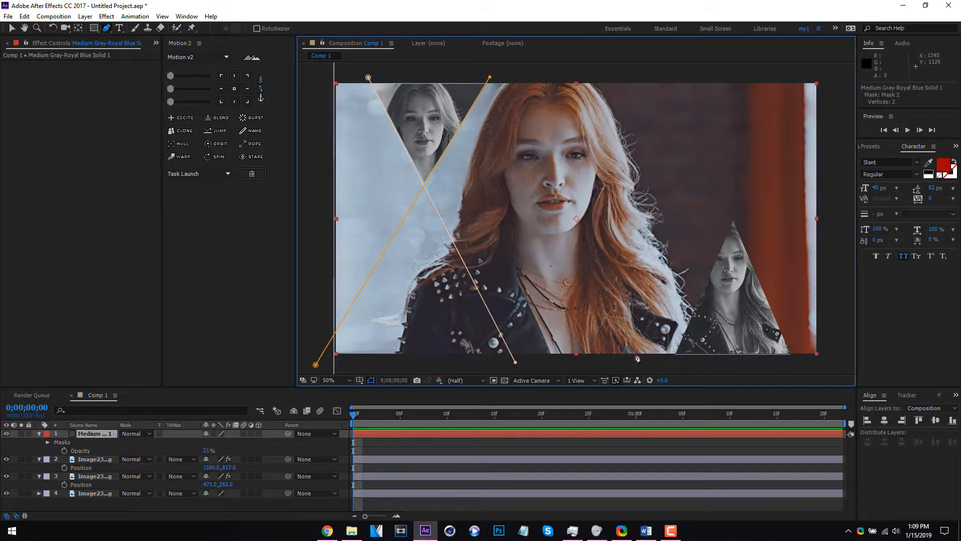
click(671, 360)
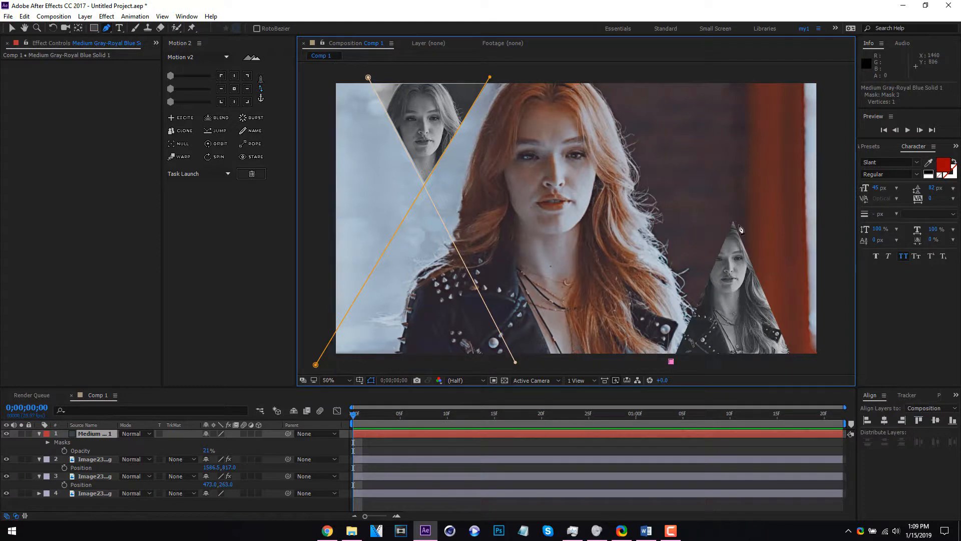
click(782, 76)
drag(784, 79, 795, 76)
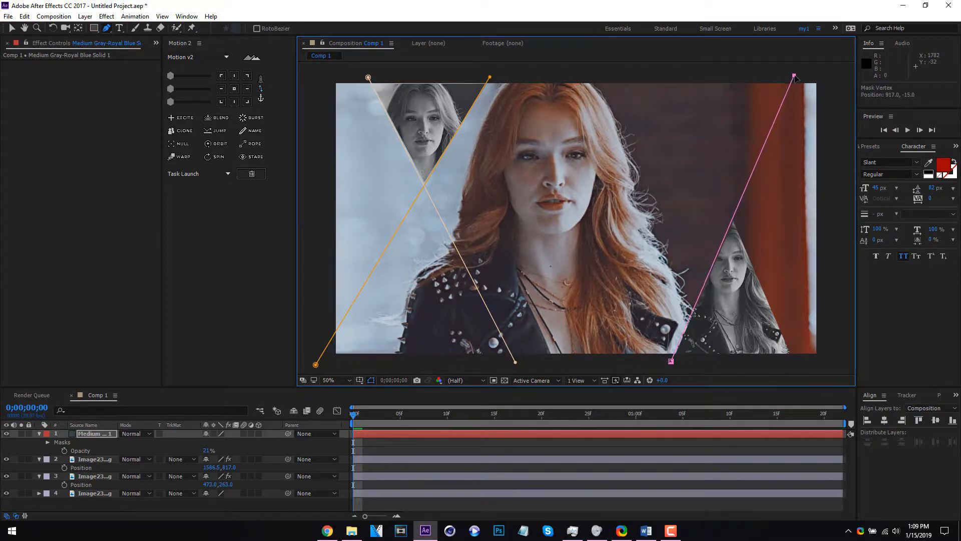
Draw a fourth open mask line along the upright triangle's right edge and adjust both endpoints so the lines cross at its apex
click(799, 361)
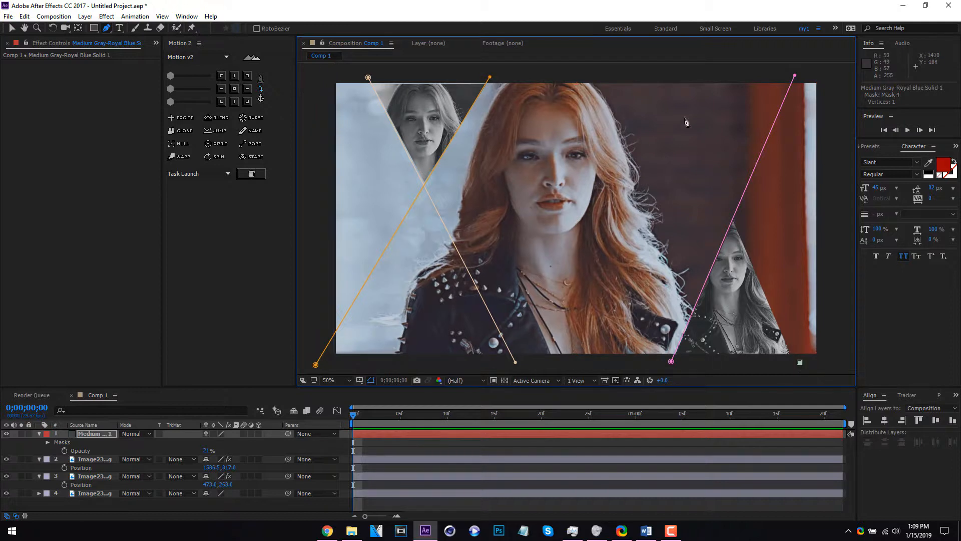
click(674, 91)
drag(666, 75, 659, 63)
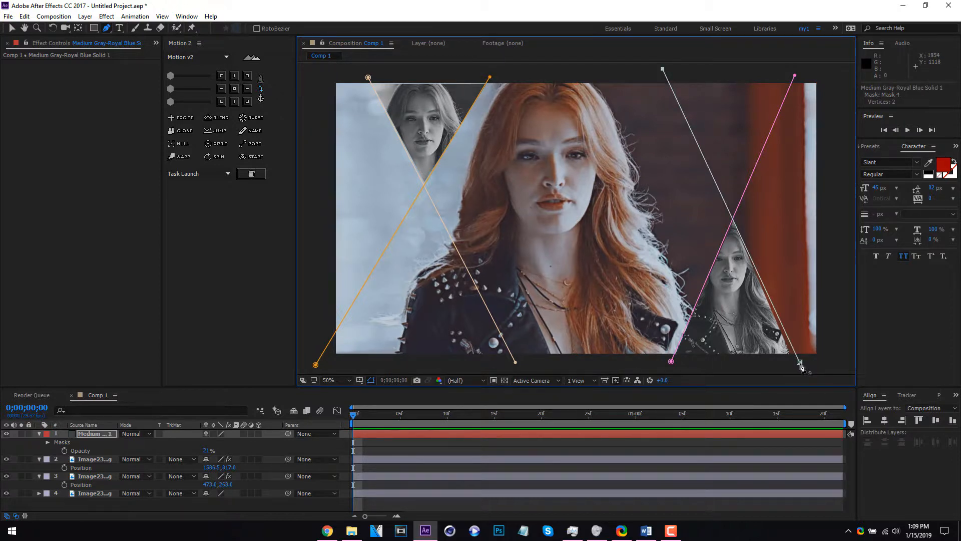
key(v)
drag(800, 363, 797, 366)
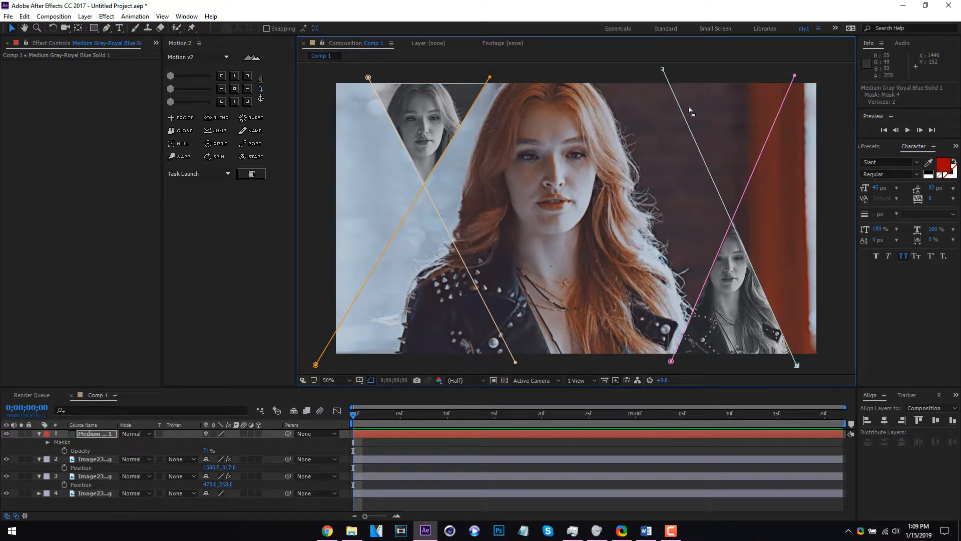
drag(662, 69, 674, 71)
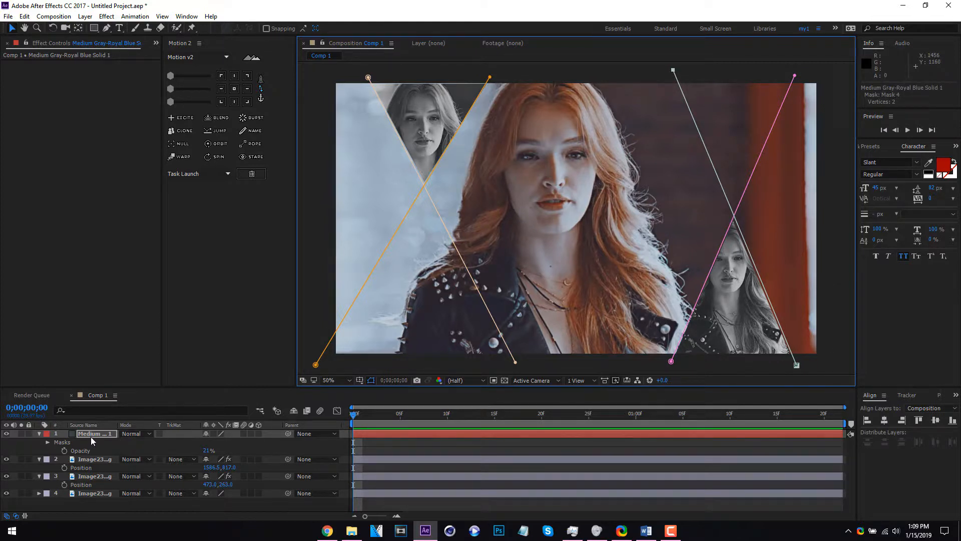
Set the solid's opacity to 100% and apply the Trapcode 3D Stroke effect to it
drag(206, 451, 354, 453)
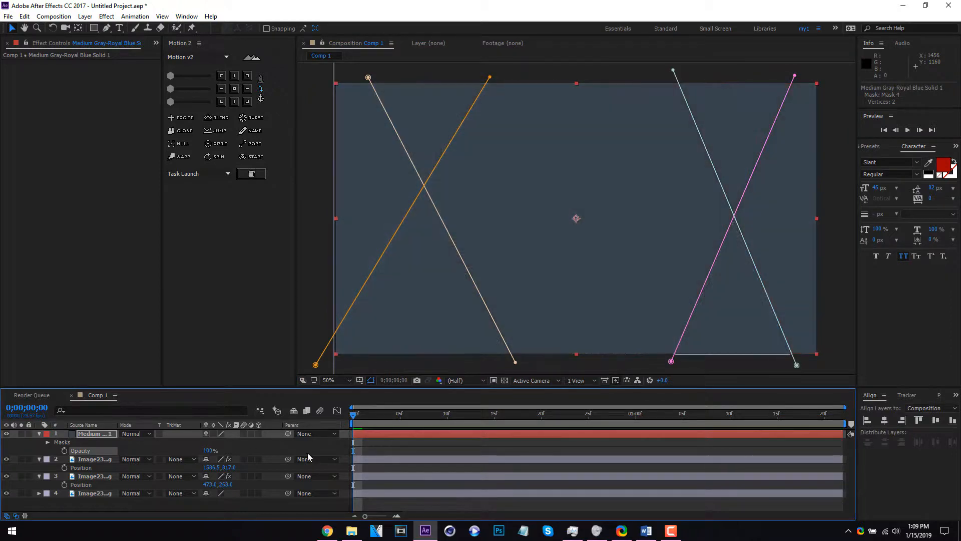
right_click(103, 433)
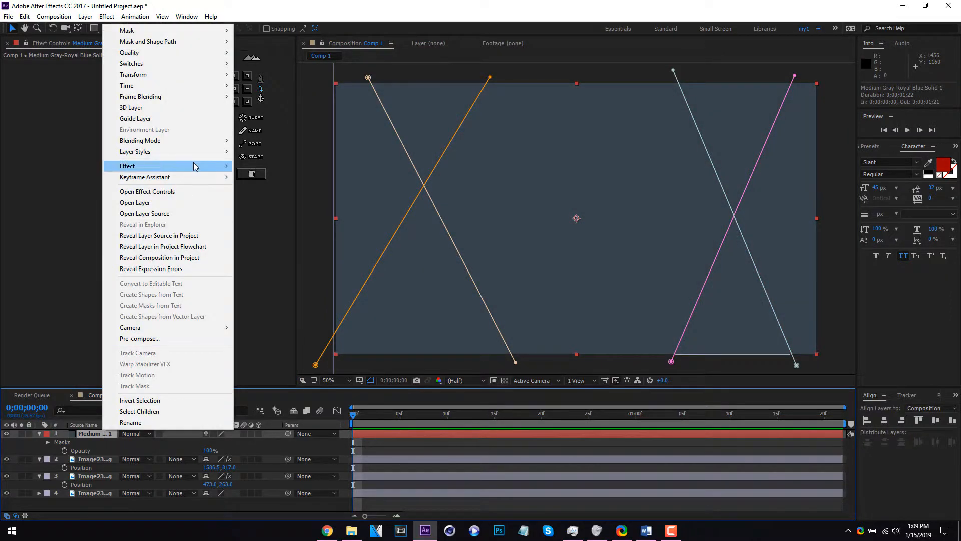
mouse_move(195, 166)
mouse_move(439, 84)
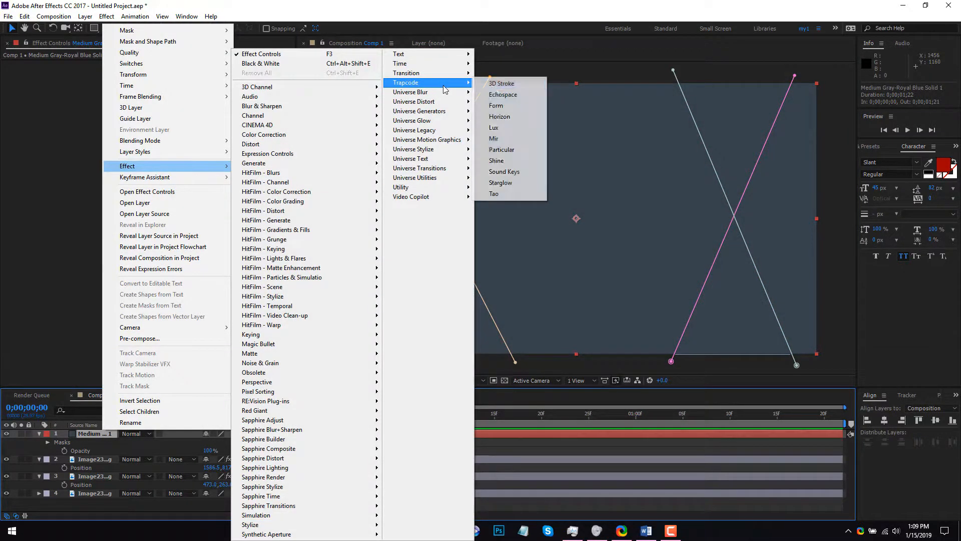
click(493, 85)
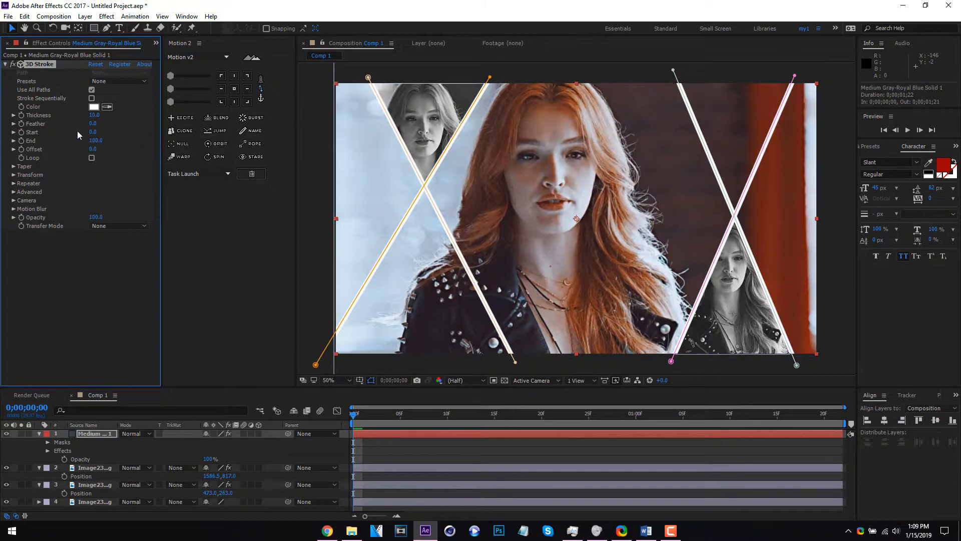
Reduce the 3D Stroke thickness to 4.2 and hide the mask paths in the composition view
mouse_move(94, 119)
mouse_down()
mouse_move(56, 120)
mouse_move(69, 121)
mouse_up()
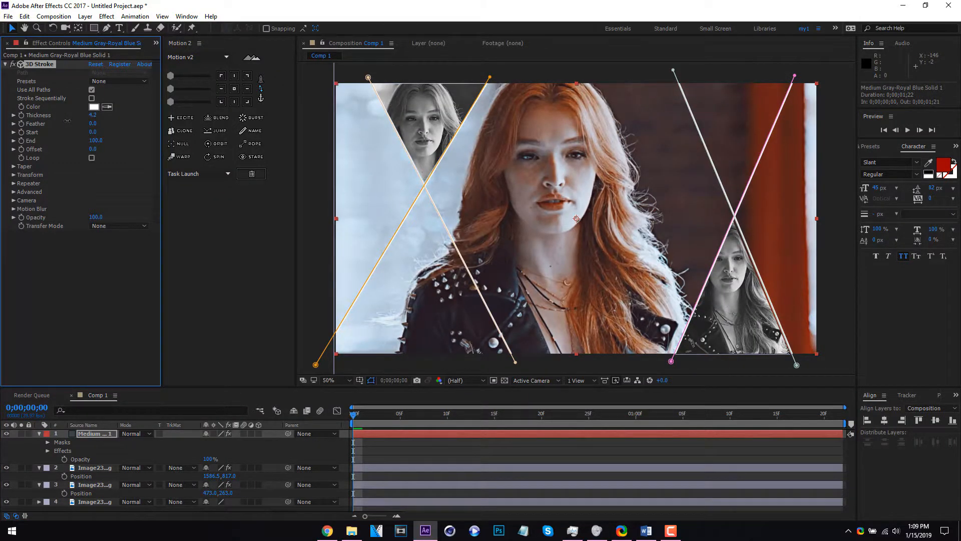
click(371, 383)
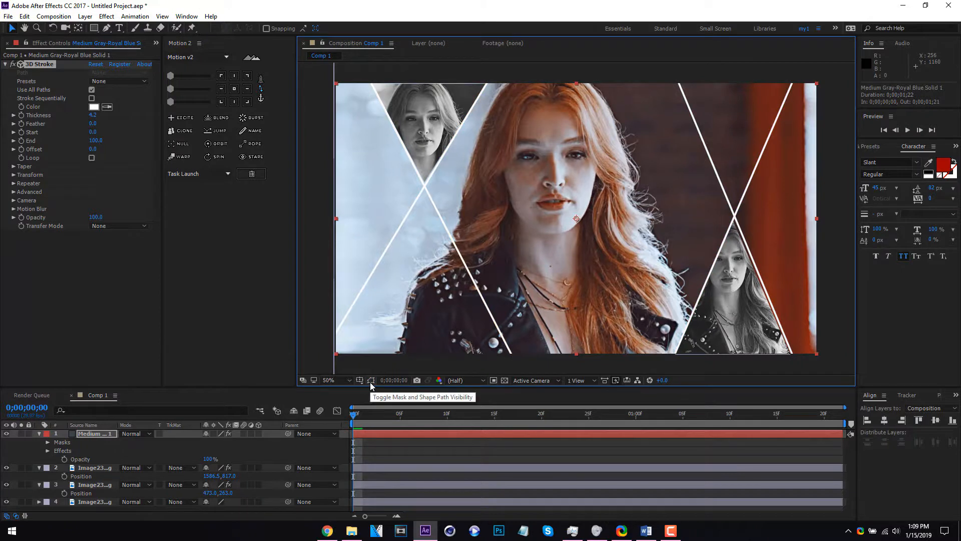
Enable the 3D Stroke taper, raise its start thickness and set its end thickness to 25
click(14, 166)
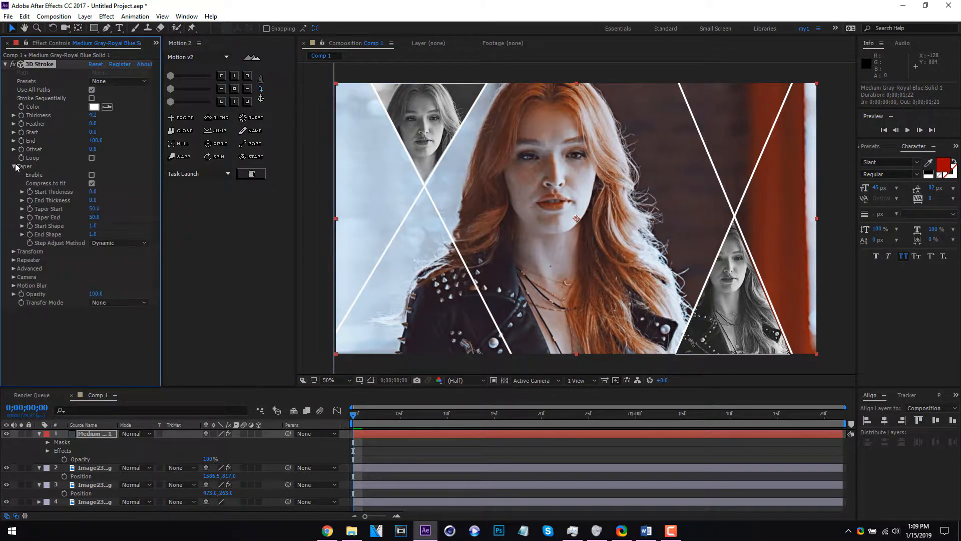
click(92, 175)
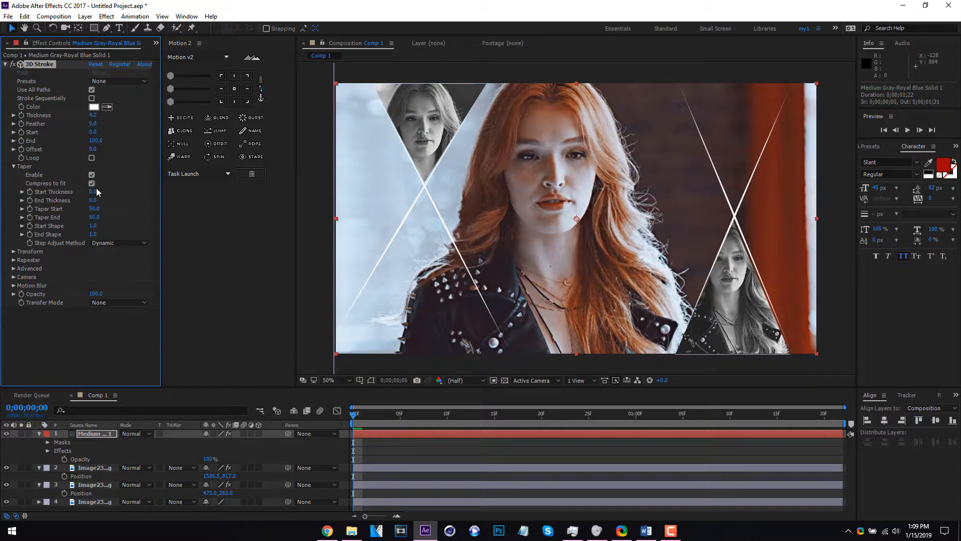
drag(99, 193, 96, 191)
drag(106, 199, 112, 200)
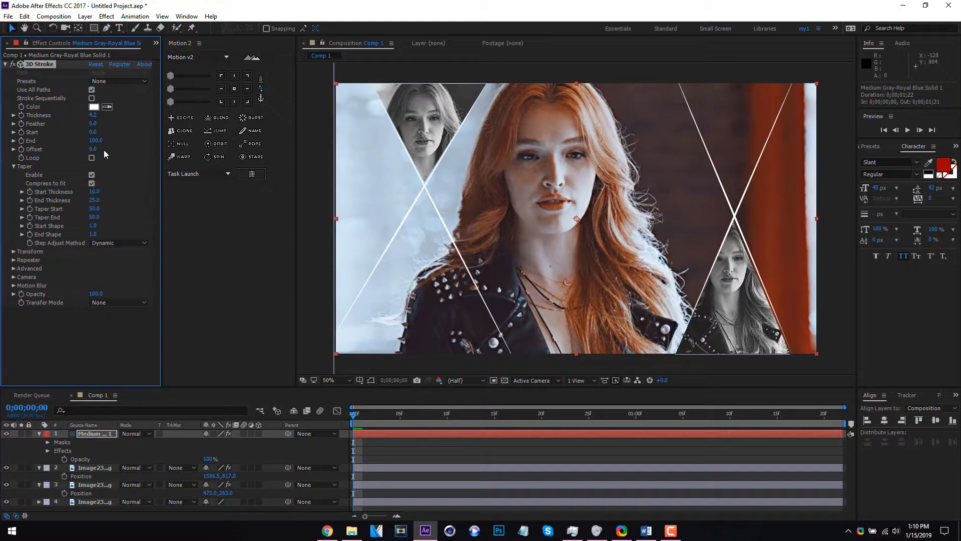
Keyframe the 3D Stroke offset from -95 at the first frame to 53 at 0;00;01;21, and preview the animation
drag(84, 150, 47, 153)
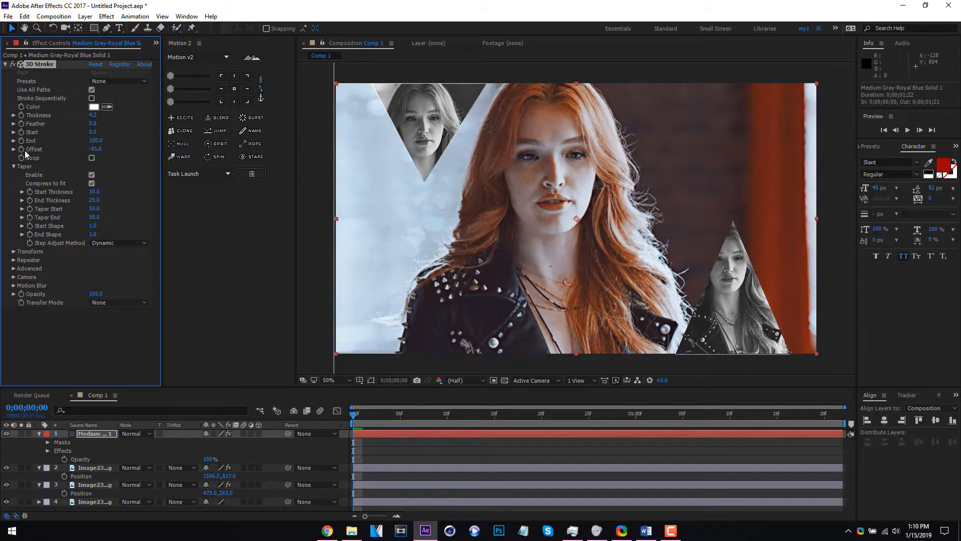
drag(460, 423, 833, 417)
drag(100, 149, 159, 149)
key(space)
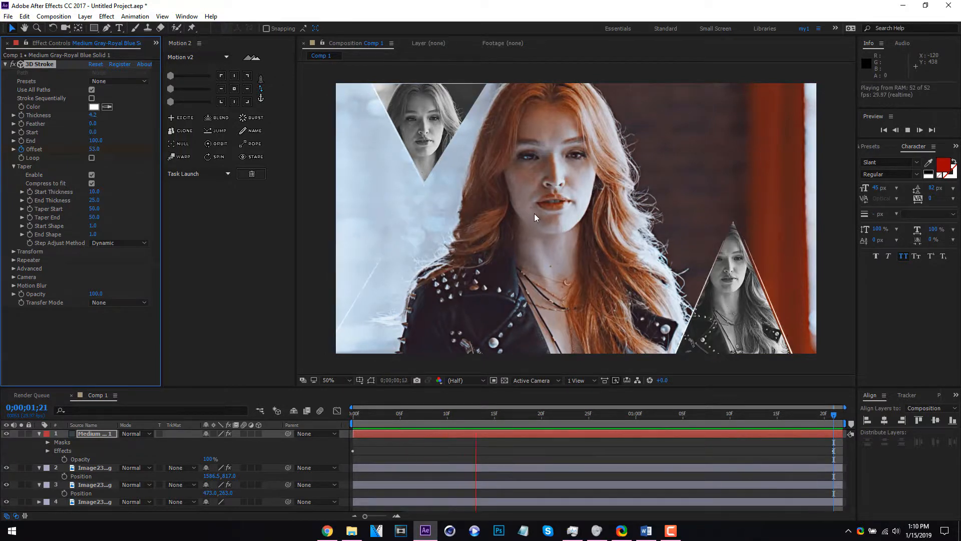
key(space)
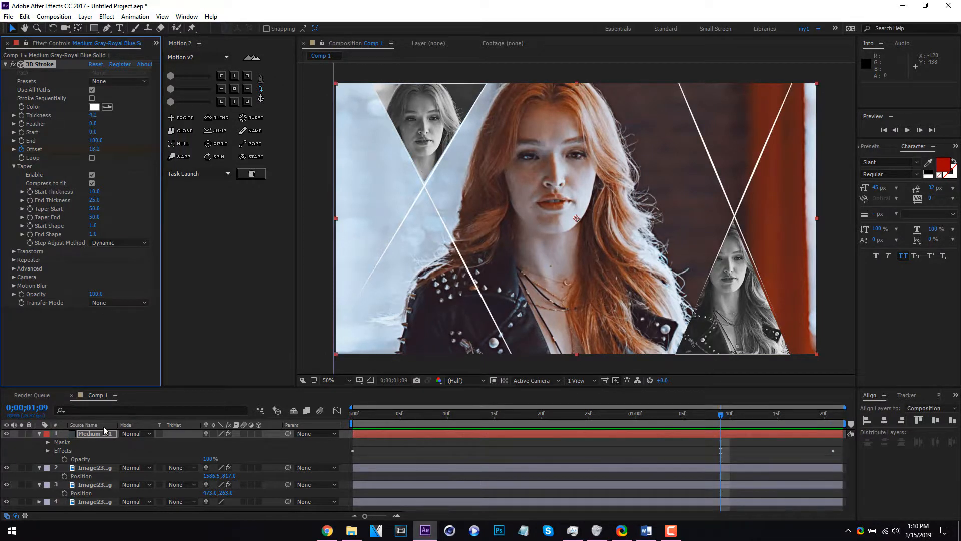
Collapse the stroke solid's properties and add a new adjustment layer to the composition
click(43, 433)
click(148, 491)
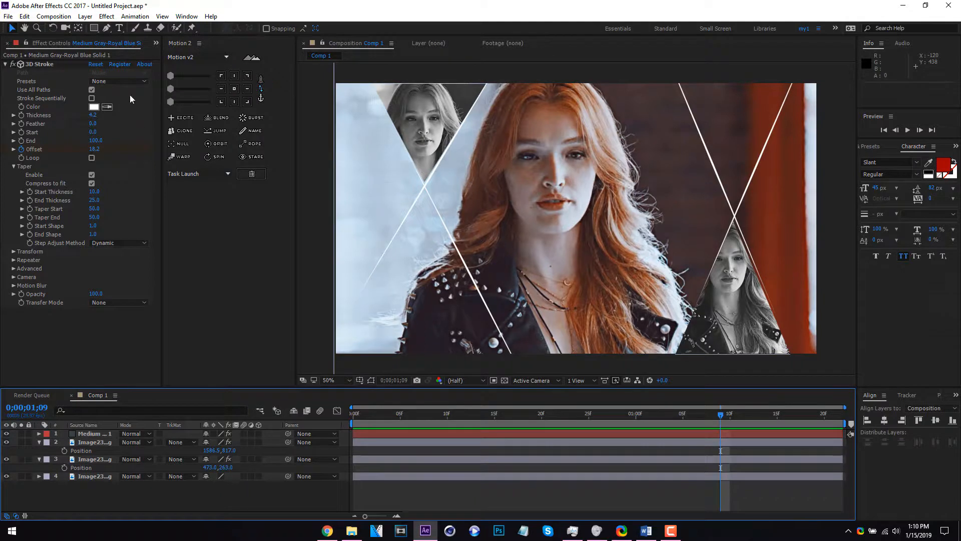
right_click(200, 500)
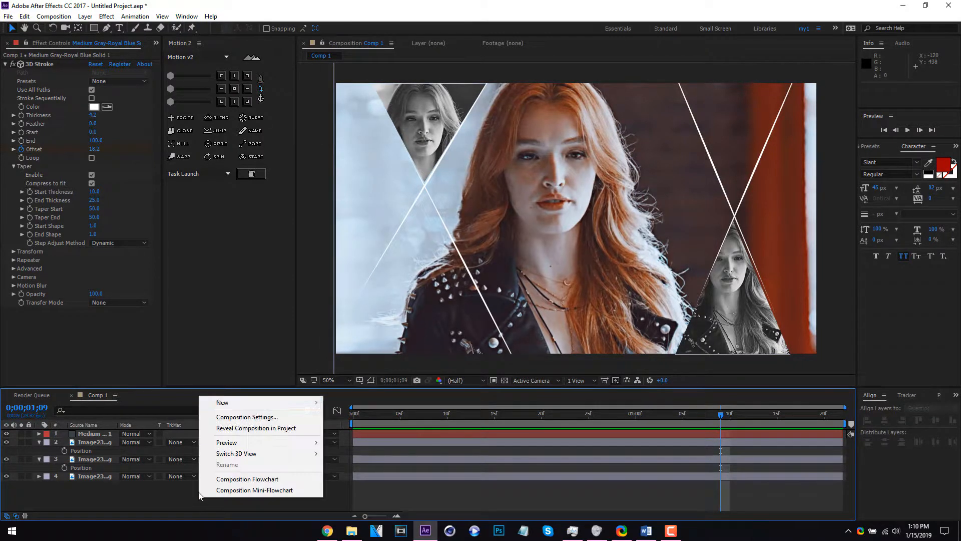
mouse_move(253, 405)
click(396, 482)
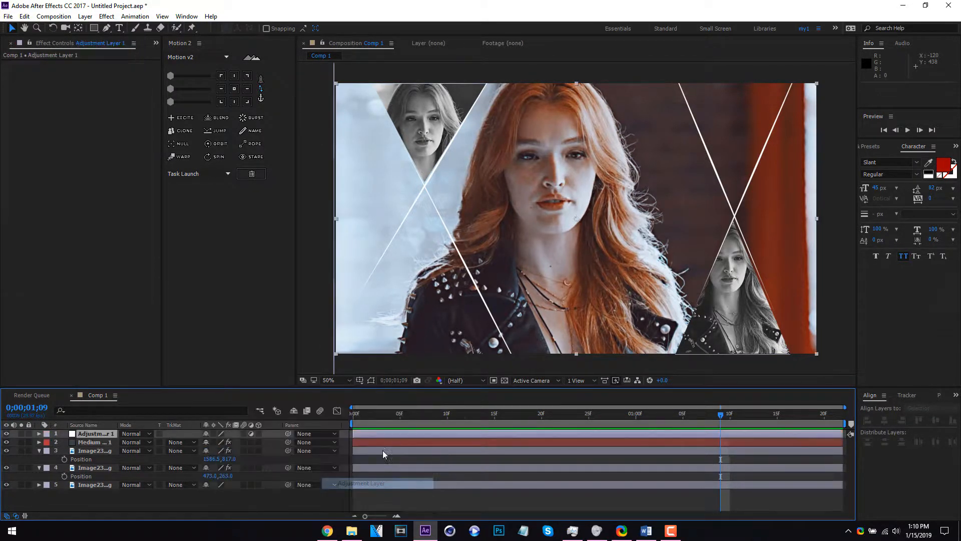
Apply Camera Lens Blur to the adjustment layer and turn on Repeat Edge Pixels
right_click(112, 437)
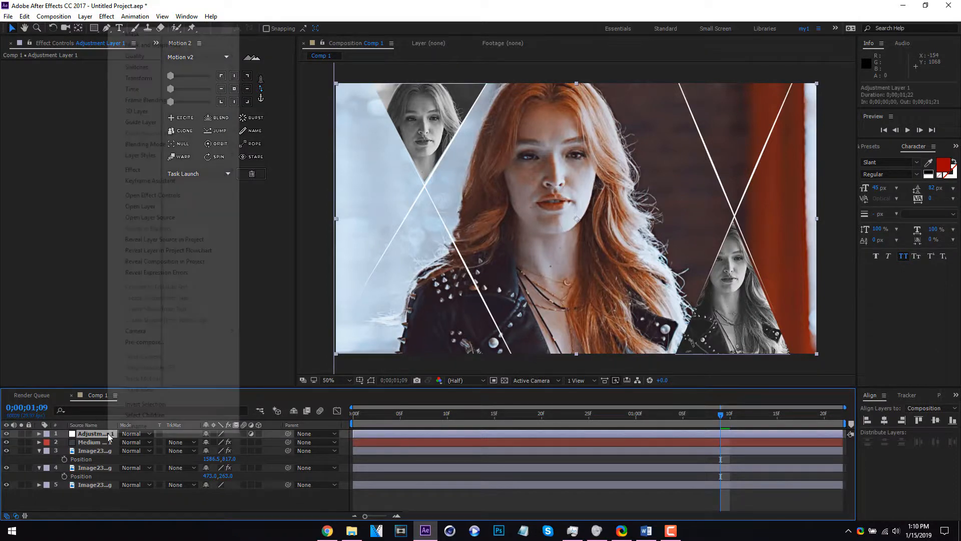
mouse_move(208, 168)
mouse_move(323, 105)
click(421, 124)
click(118, 217)
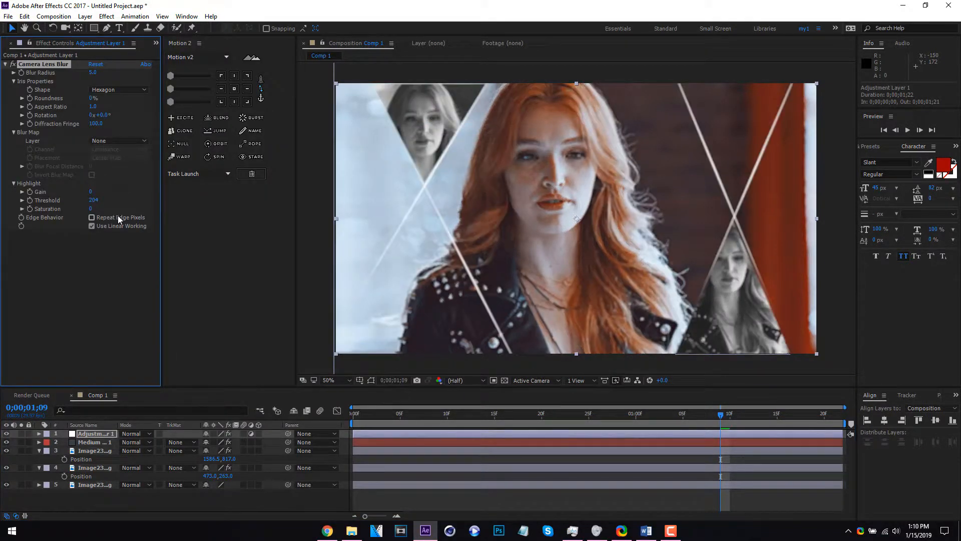
Draw a triangular mask on the adjustment layer with the Pen tool, enclosing the area above the right-hand crossing of the stroke lines
click(107, 29)
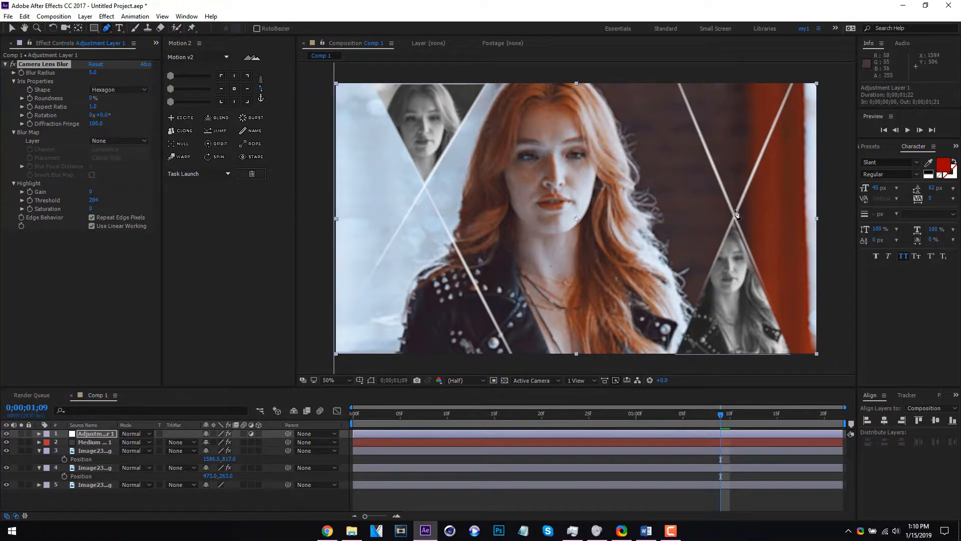
click(734, 209)
click(682, 74)
drag(681, 75, 677, 74)
click(791, 76)
click(735, 210)
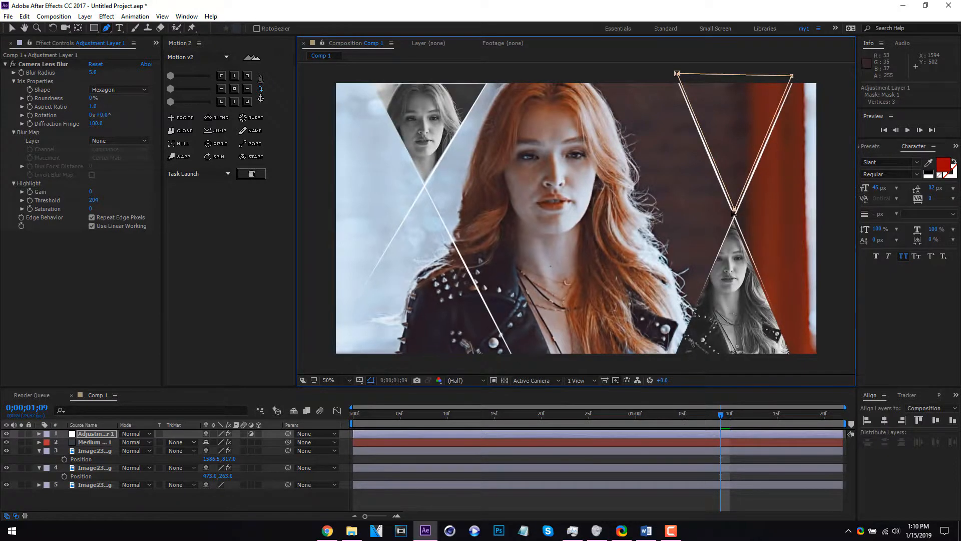
Draw a second triangular mask on the adjustment layer, enclosing the area below the left-hand crossing of the stroke lines
ctrl+click(421, 259)
click(424, 190)
click(332, 362)
mouse_move(318, 366)
mouse_down()
mouse_move(329, 366)
mouse_move(318, 371)
mouse_up()
key(ctrl+z)
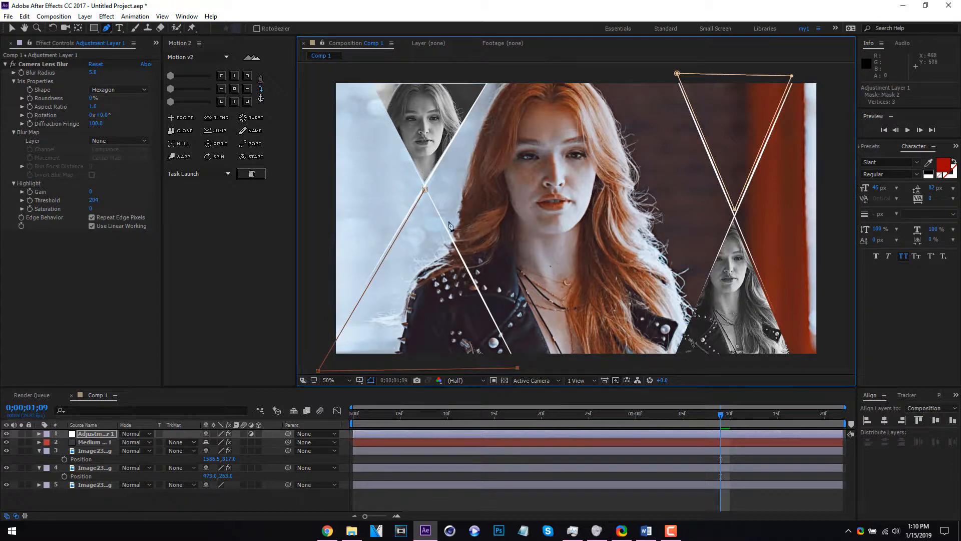
click(425, 190)
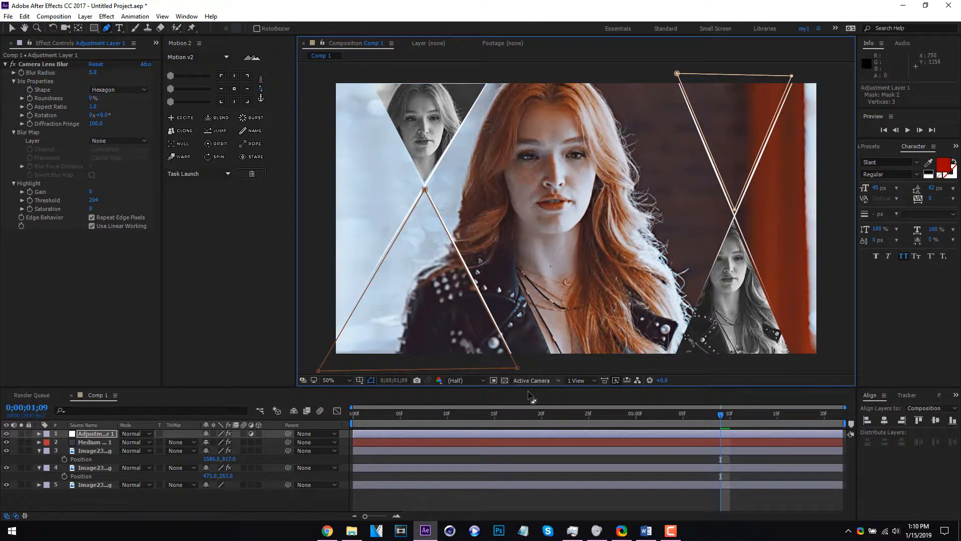
drag(518, 369, 517, 369)
Raise the lens blur radius to 22, apply Brightness & Contrast with brightness 36, and briefly preview the composition
drag(93, 72, 103, 72)
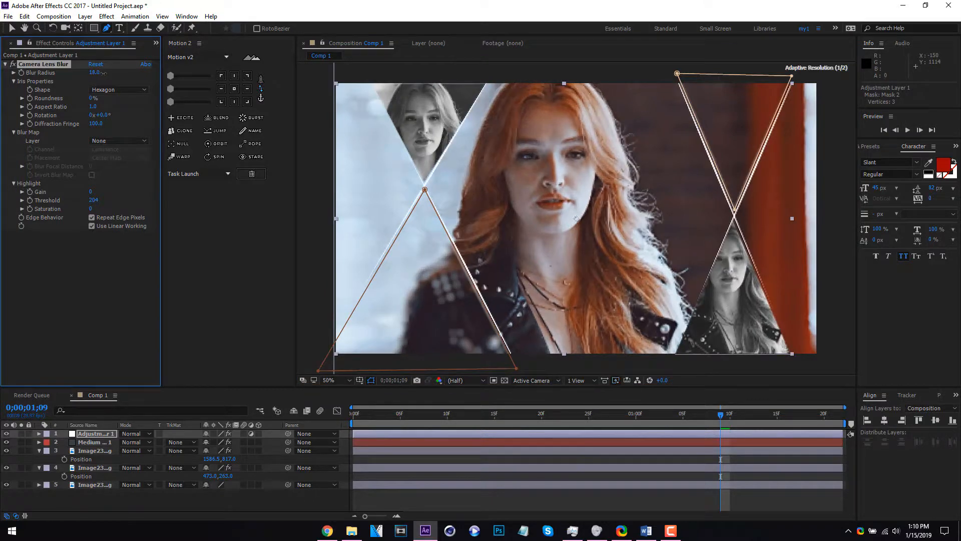
right_click(107, 434)
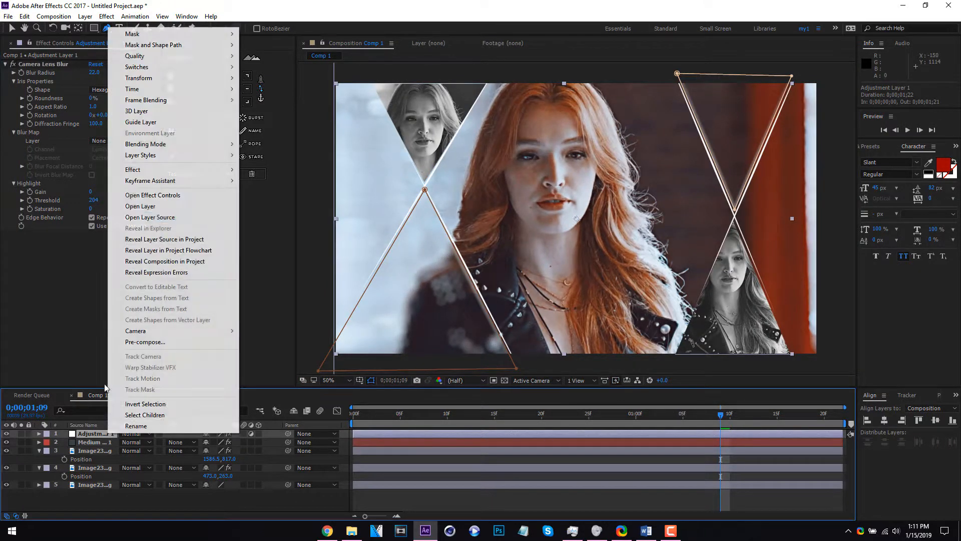
mouse_move(135, 172)
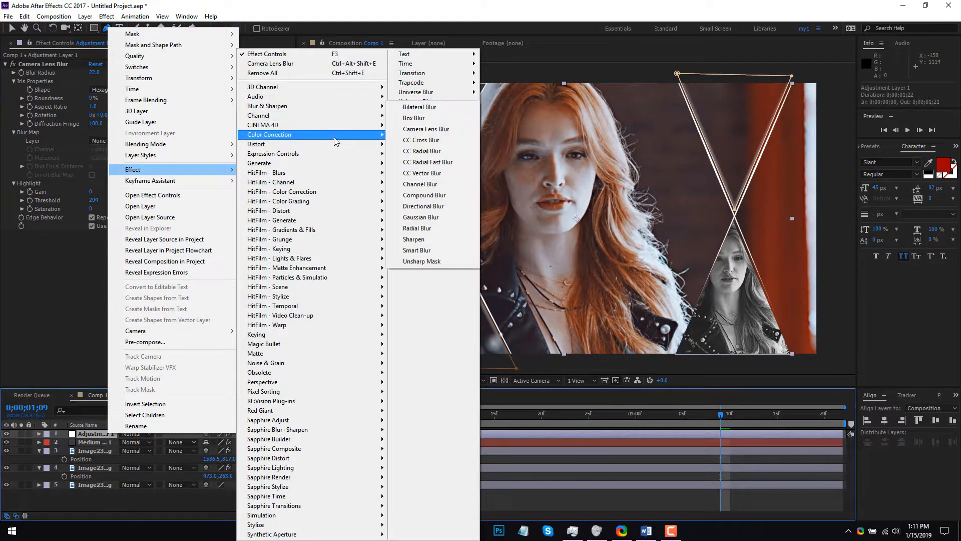
mouse_move(350, 134)
click(457, 180)
drag(91, 243, 311, 239)
key(space)
key(space)
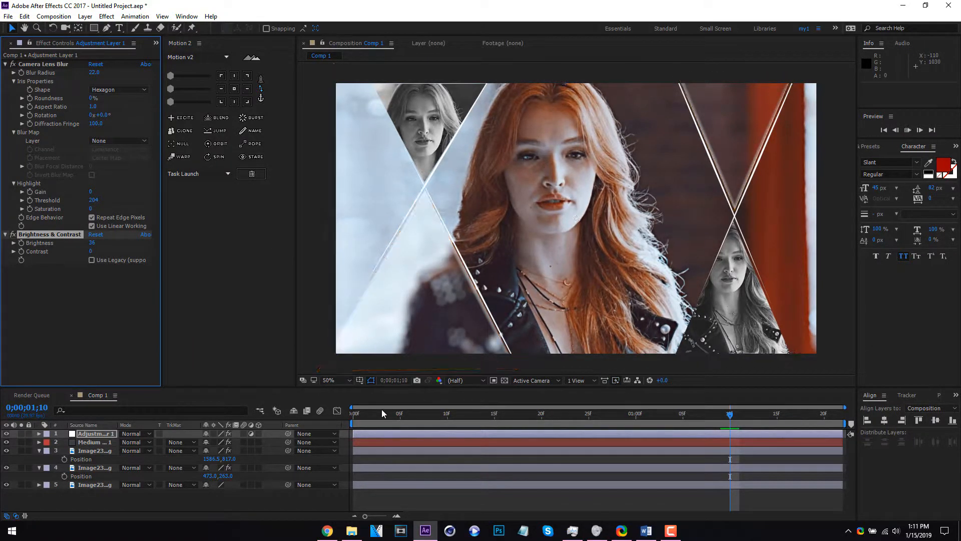
Move the adjustment layer below the 3D Stroke solid and start keyframing its brightness at the first frame
mouse_move(387, 416)
mouse_down()
mouse_move(131, 423)
mouse_move(97, 450)
mouse_up()
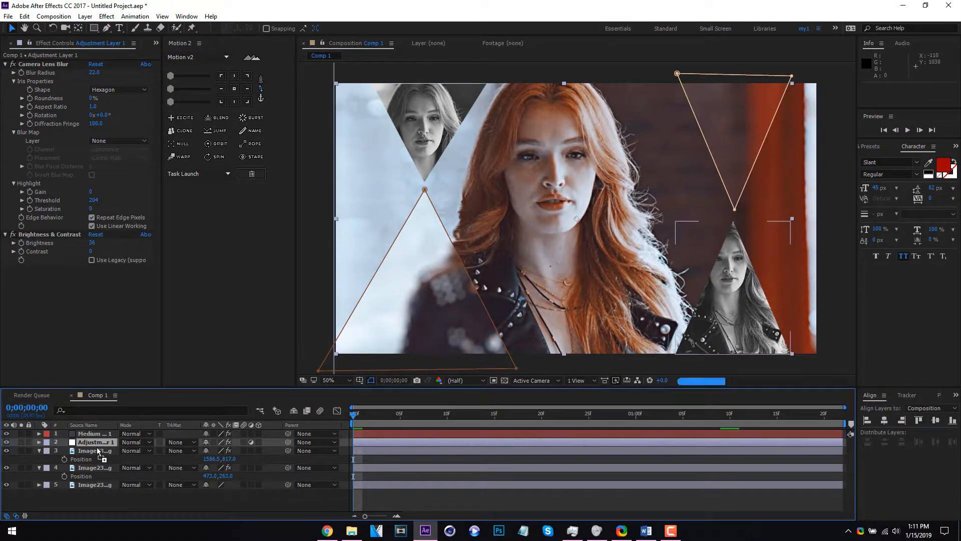
click(98, 436)
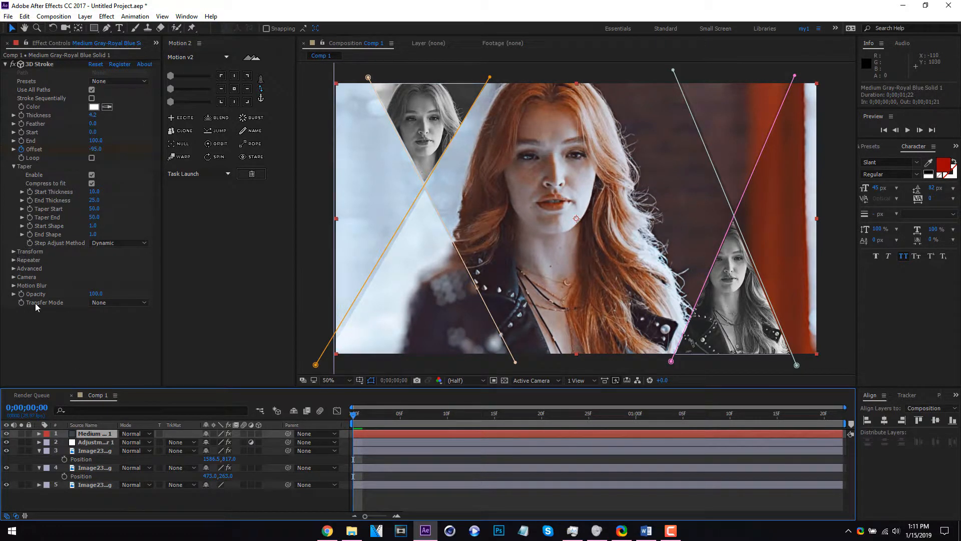
click(96, 442)
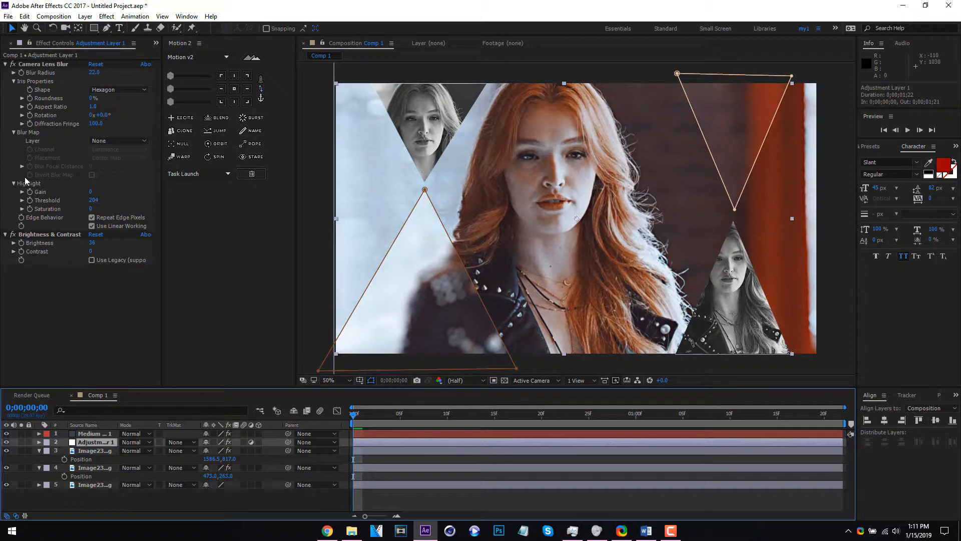
click(13, 245)
Keyframe the adjustment layer's brightness to 149 at 0;00;00;07 and to -118 at about frame 19
click(419, 413)
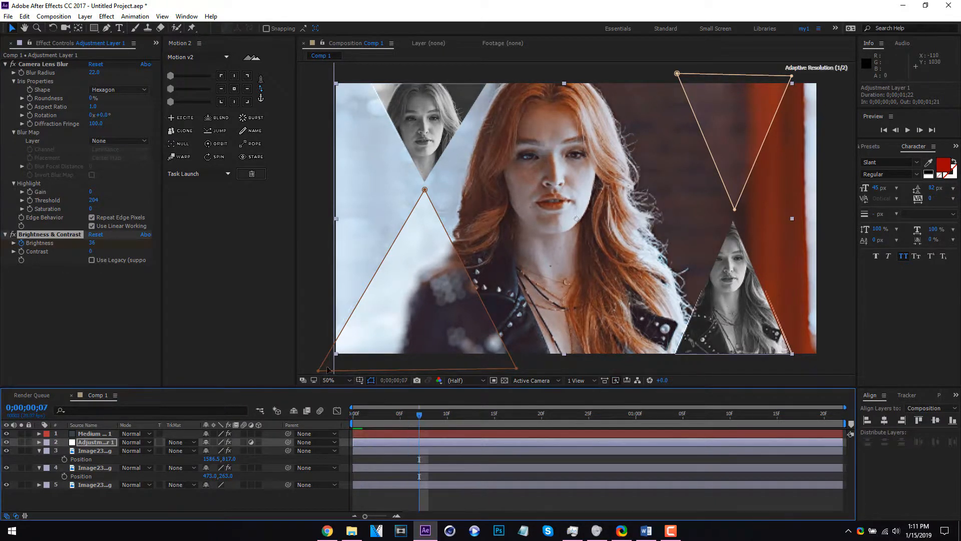
drag(93, 243, 173, 245)
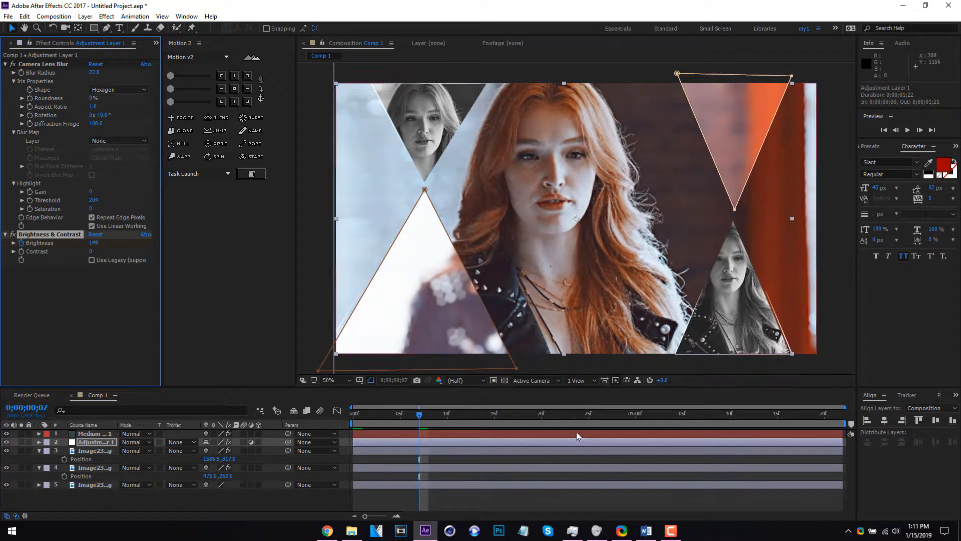
click(531, 413)
drag(93, 243, 29, 245)
right_click(73, 244)
click(39, 286)
drag(93, 242, 10, 245)
Keyframe the adjustment layer's brightness to 65 at 0;00;00;28 and to 15 at 0;00;01;09
click(618, 414)
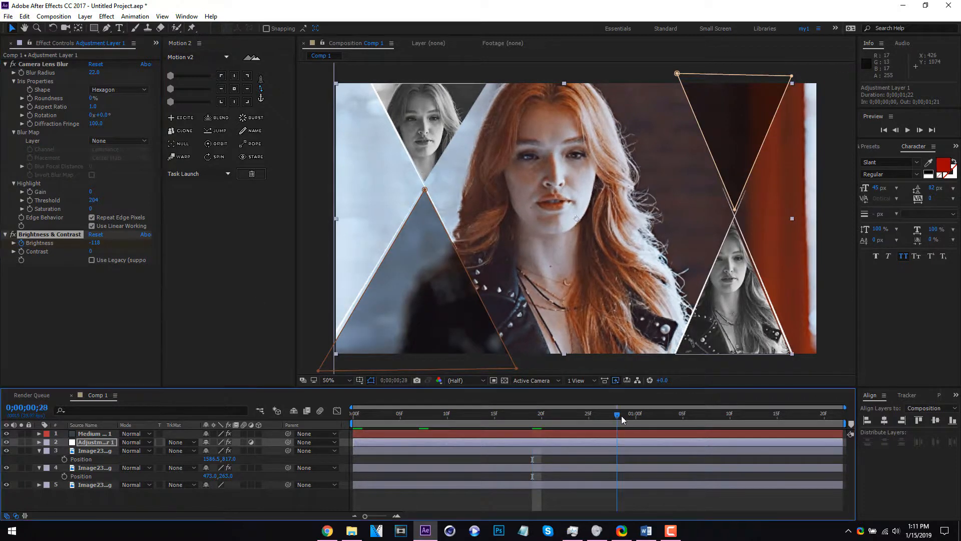
drag(94, 243, 189, 250)
click(720, 414)
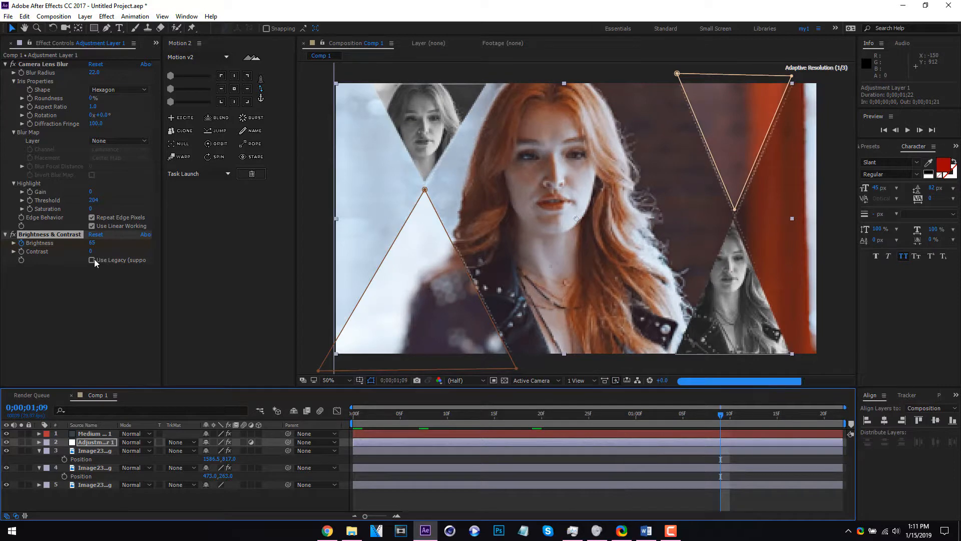
drag(90, 245, 68, 246)
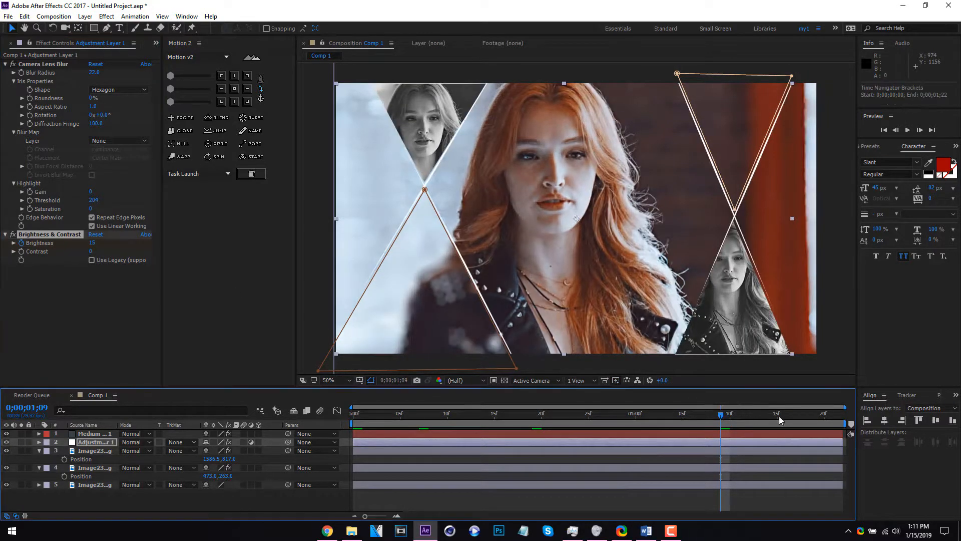
Keyframe the adjustment layer's brightness to 90 at 0;00;01;21 and preview the flickering triangles
click(833, 415)
click(107, 242)
drag(107, 242, 131, 242)
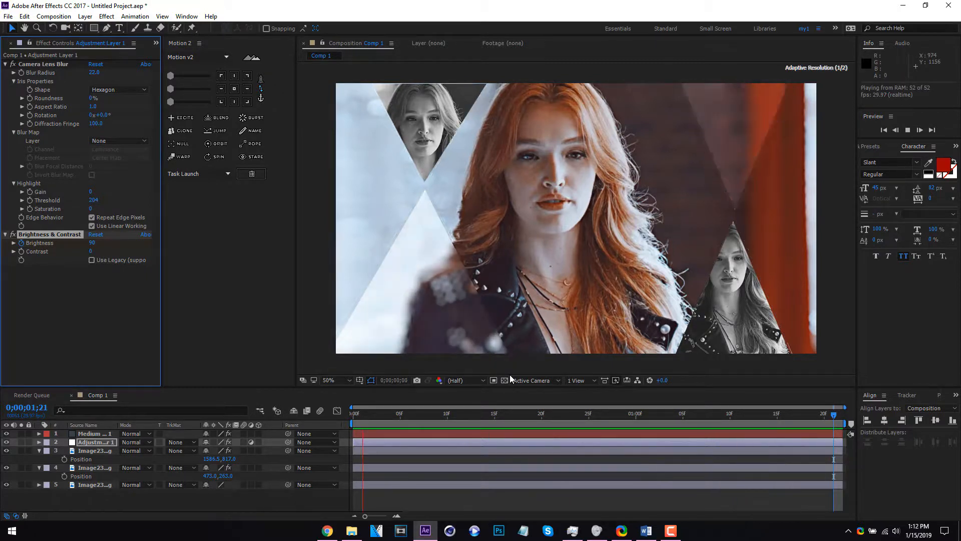
key(space)
Add a text layer reading "text" beside the main portrait, toward the right-hand triangles
click(245, 493)
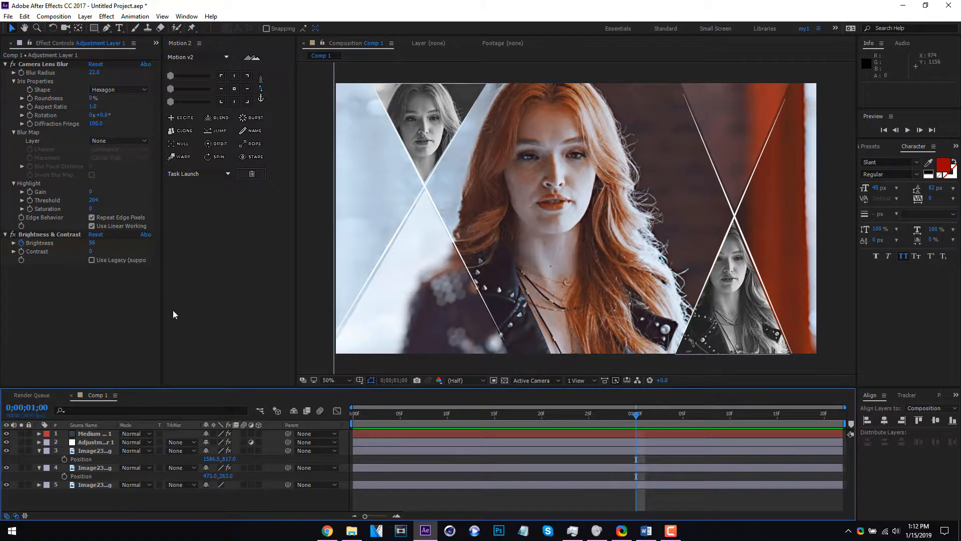
click(119, 28)
click(659, 203)
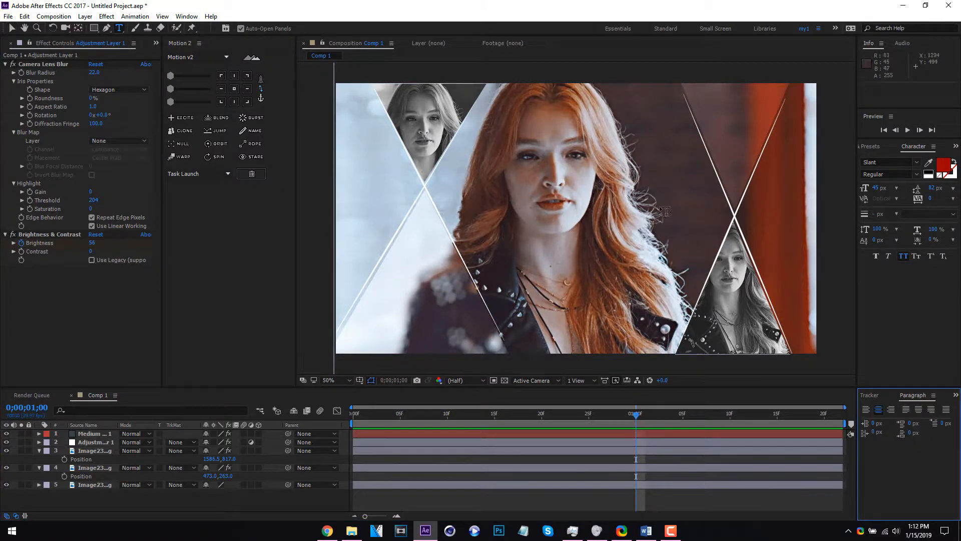
text(text)
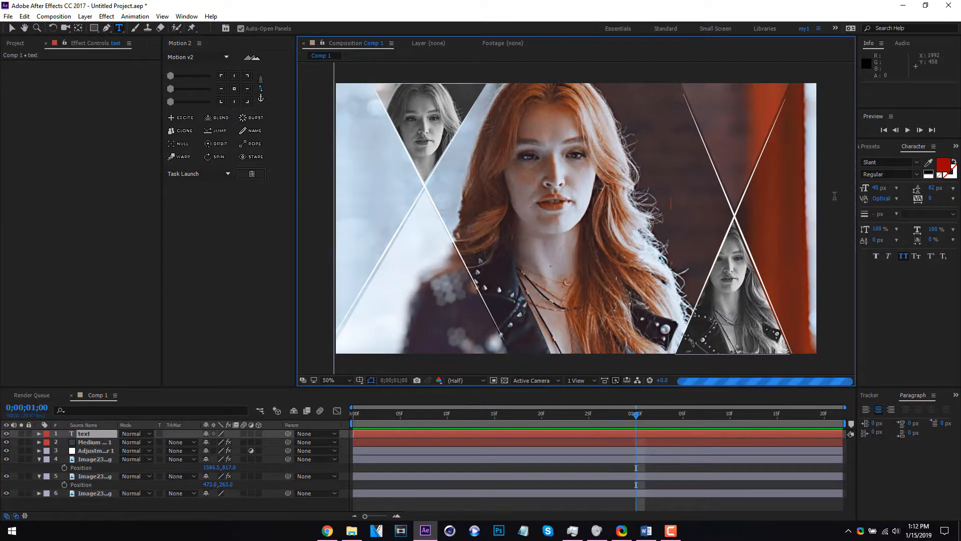
Change the title text's fill colour to white (FFFFFF) and enlarge it to 185 px
key(ctrl+a)
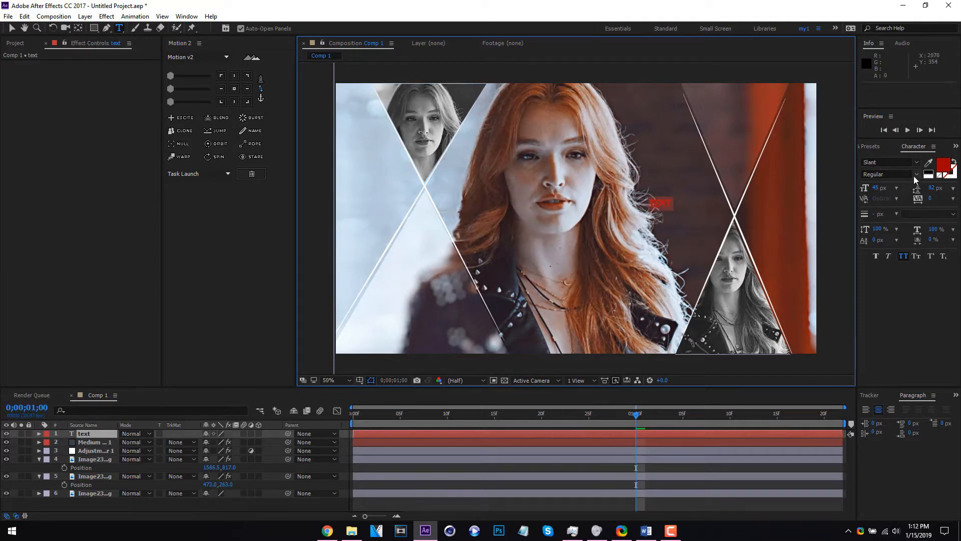
click(943, 167)
drag(215, 273, 81, 213)
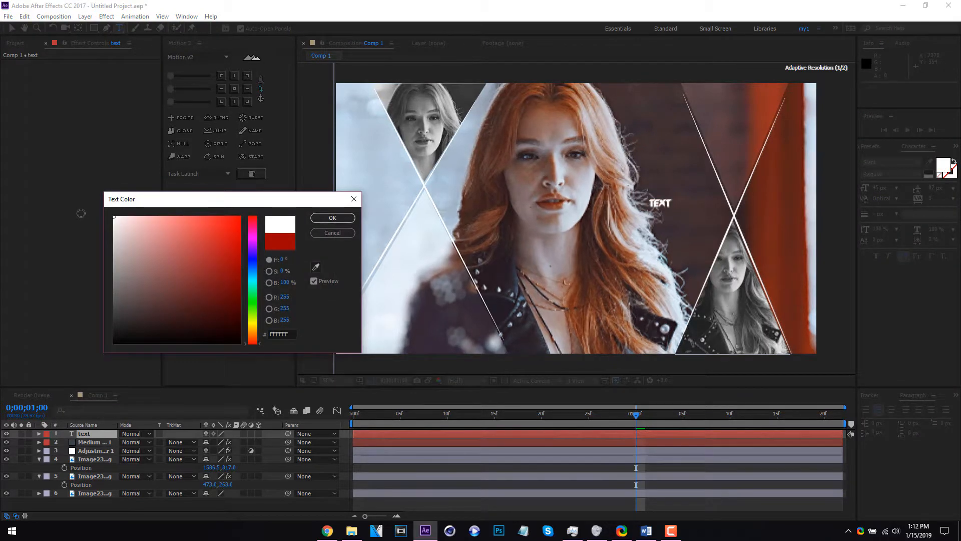
click(333, 218)
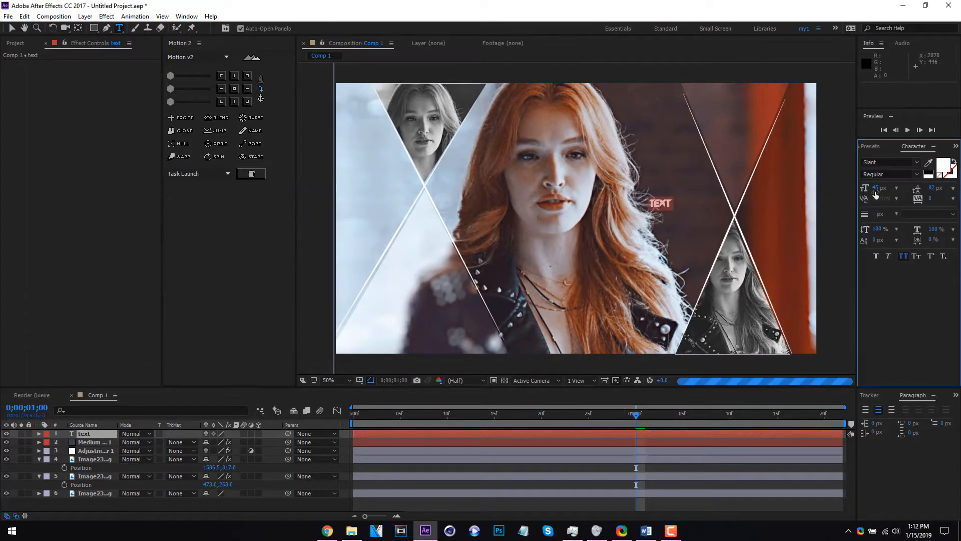
drag(890, 188, 960, 187)
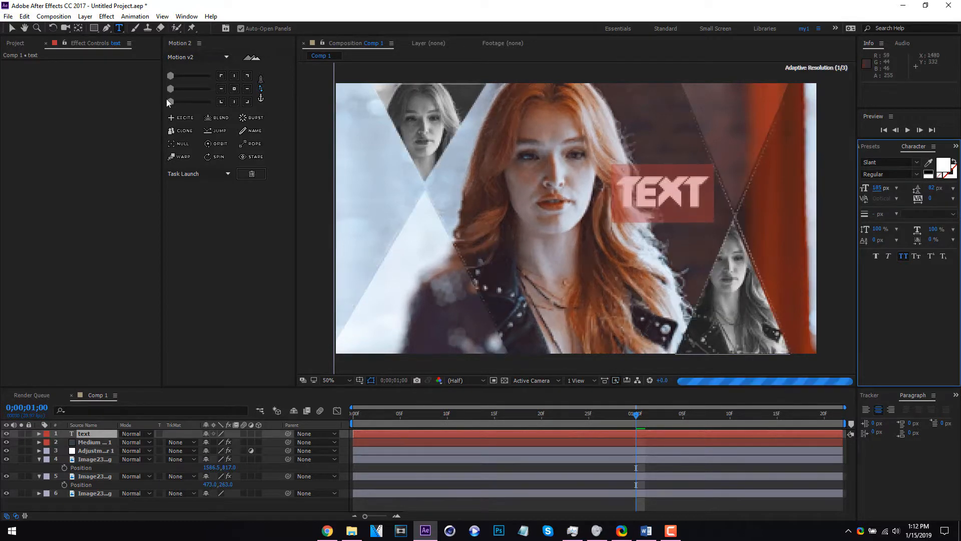
click(112, 503)
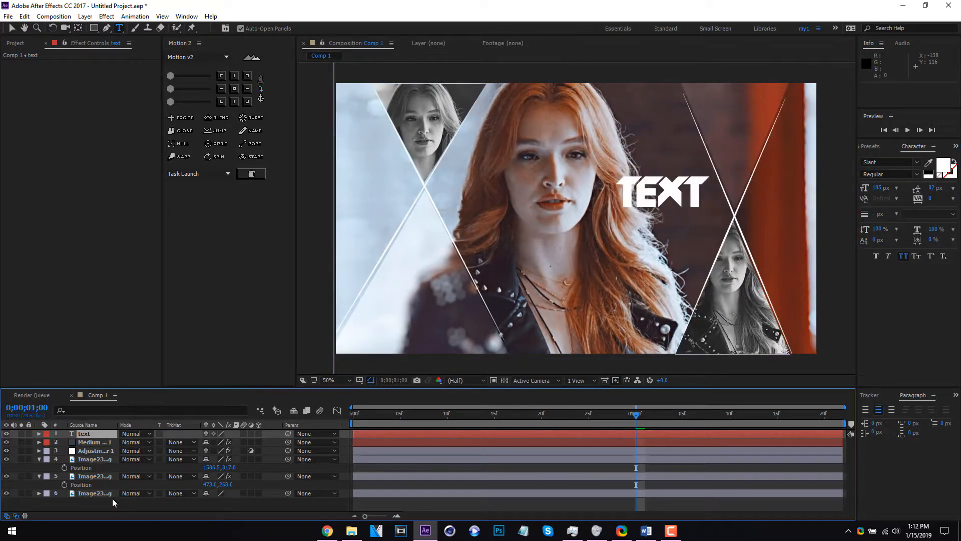
Add a second text layer reading "here" below the title and reduce its size to 41 px
click(672, 248)
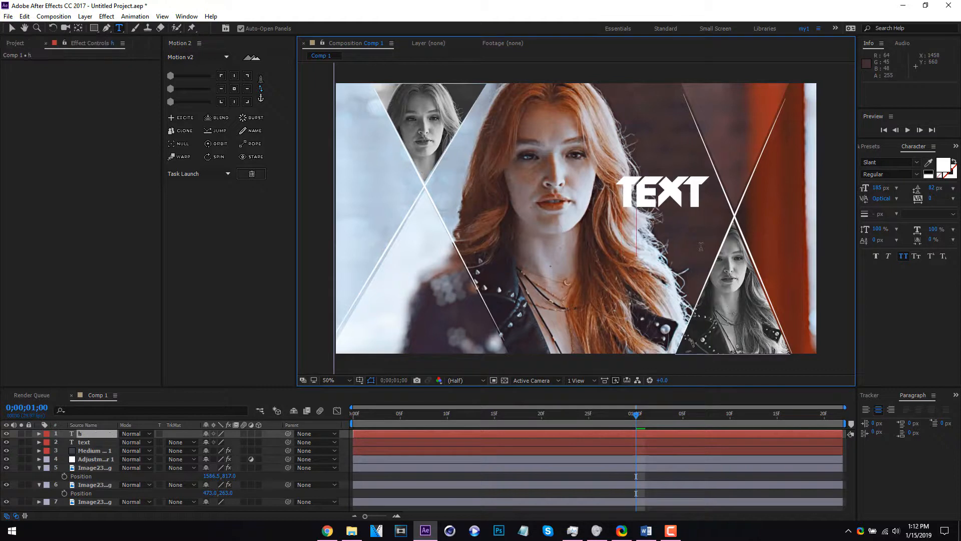
text(here)
key(ctrl+a)
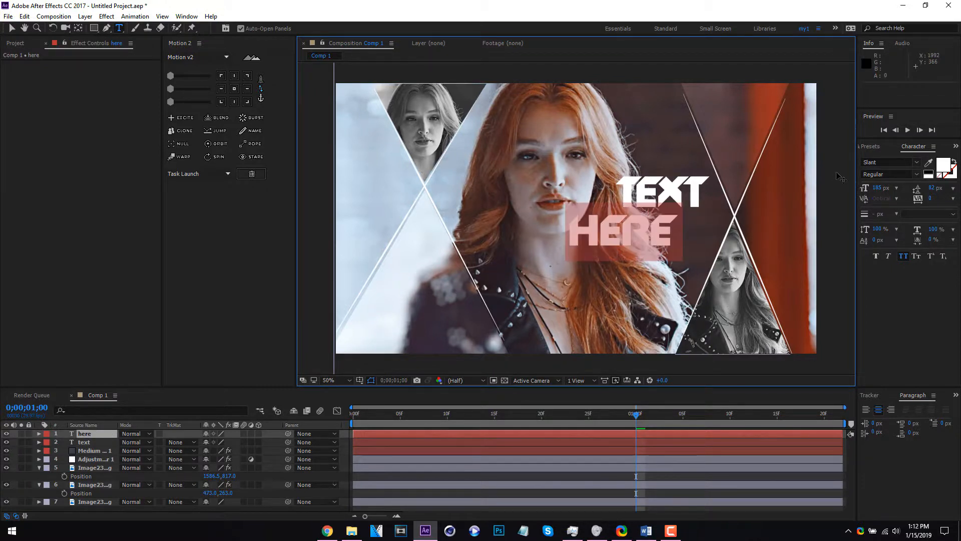
drag(877, 188, 806, 190)
Move the "text" title slightly down, place "here" directly under its right end, and preview the result
click(12, 28)
drag(683, 199, 680, 220)
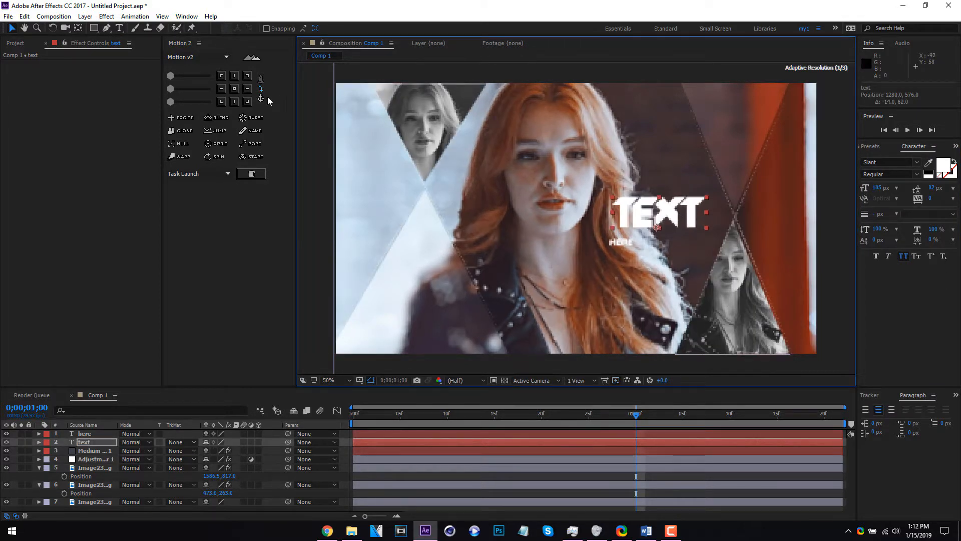
drag(628, 243, 689, 233)
key(space)
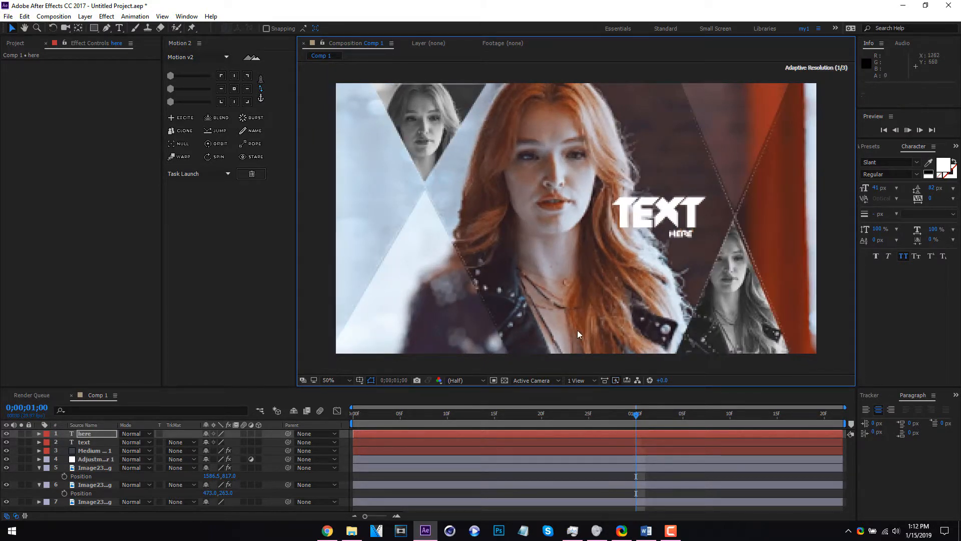
key(space)
Keyframe the "text" layer's Scale from 0% at the composition start to 100% at frame 7
click(353, 415)
click(90, 443)
key(s)
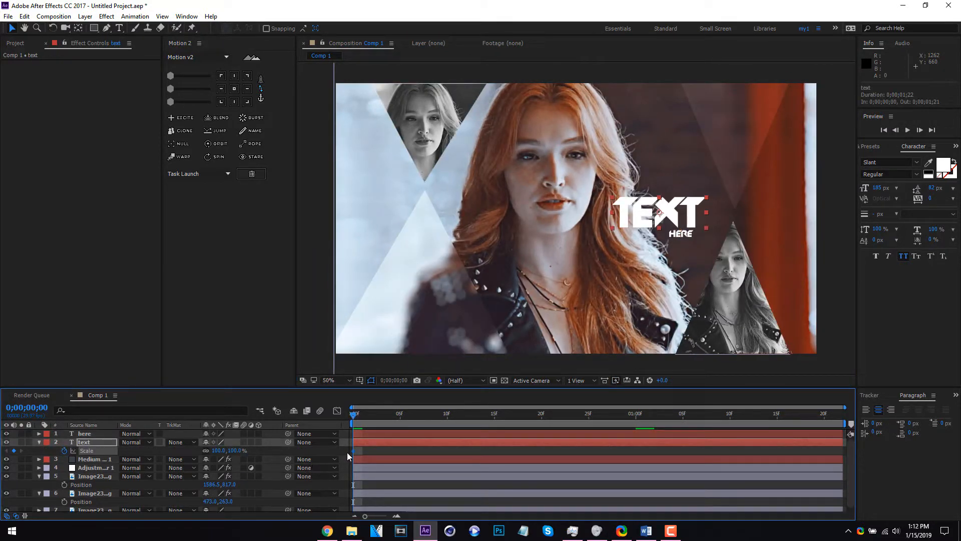
drag(381, 458, 420, 454)
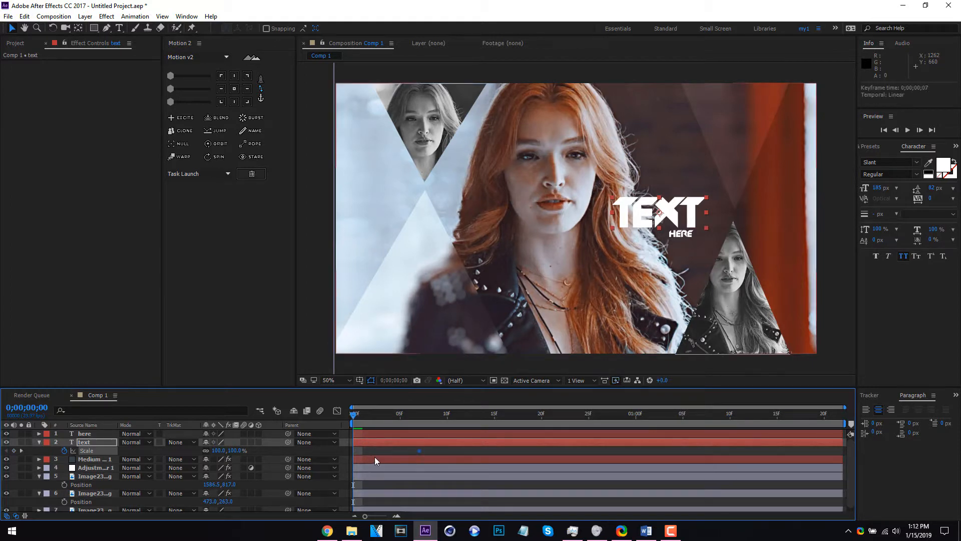
click(219, 451)
text(0)
click(384, 456)
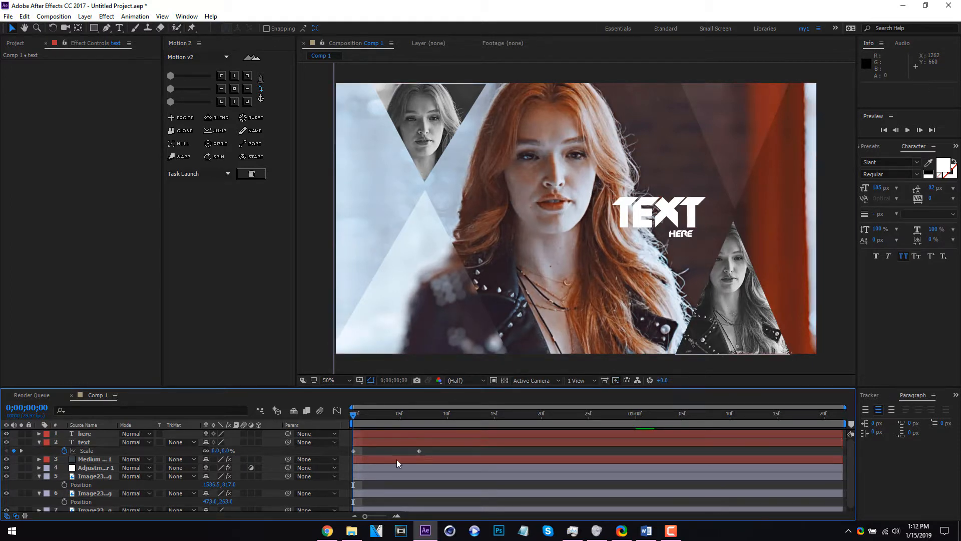
Apply maximum combined easing to both Scale keyframes of the "text" layer with Motion v2 and preview the animation
drag(430, 457, 326, 448)
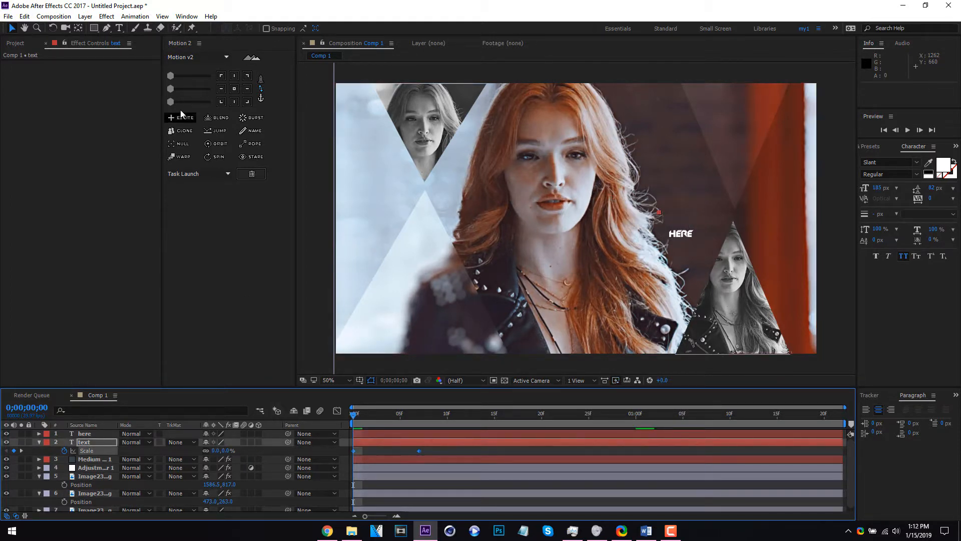
drag(170, 101, 210, 101)
click(356, 421)
key(space)
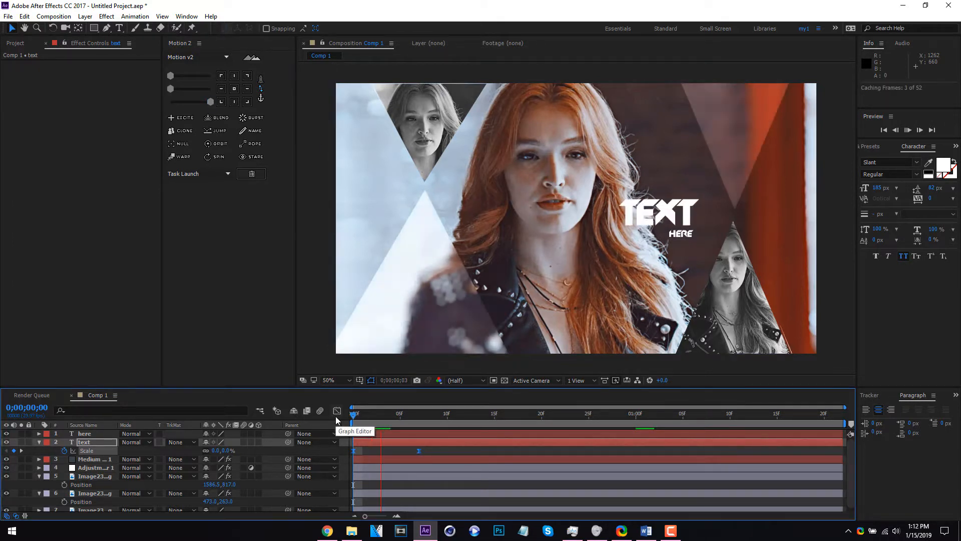
key(space)
Fade in the "here" layer with Opacity keyframes from 0% at frame 4 to full at about frame 13, and preview it
click(110, 434)
key(t)
click(71, 443)
drag(392, 441, 477, 442)
drag(200, 442, 151, 436)
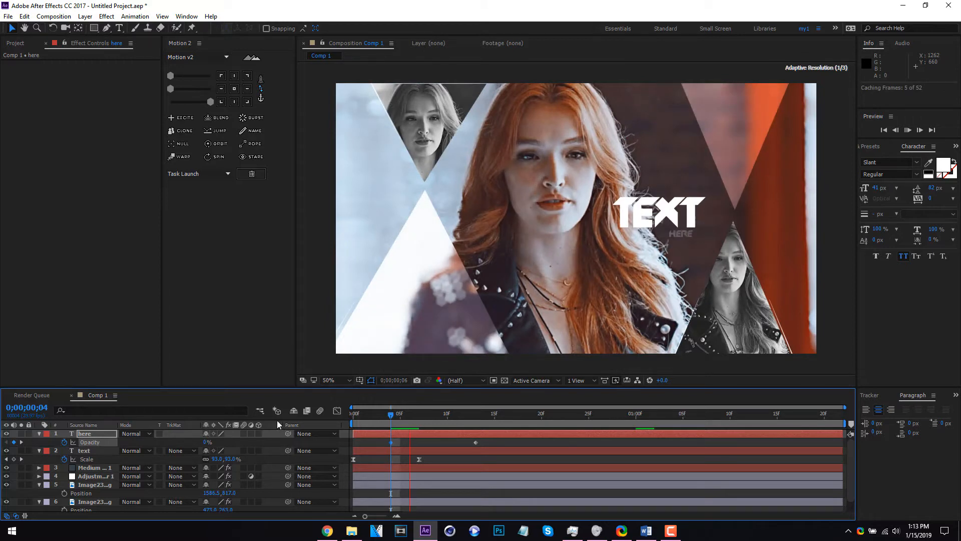
click(42, 434)
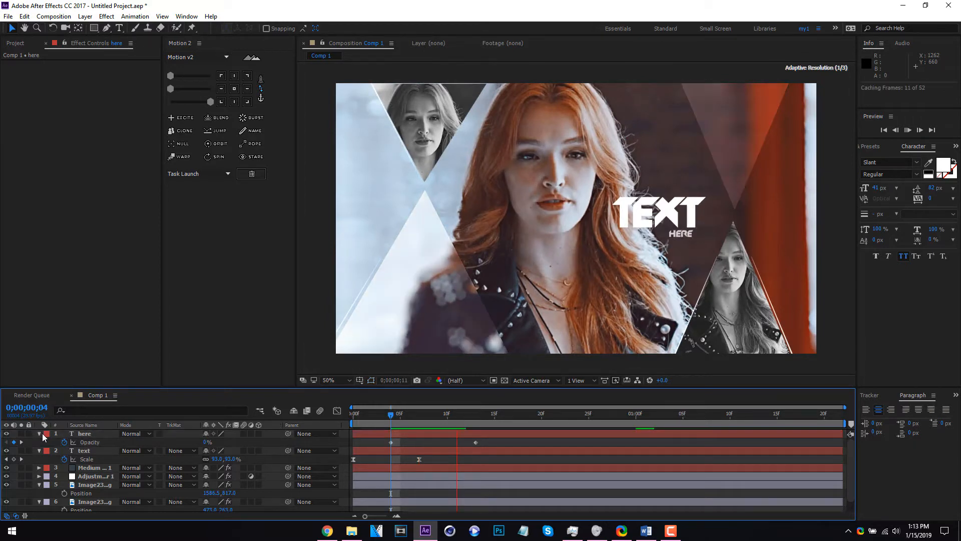